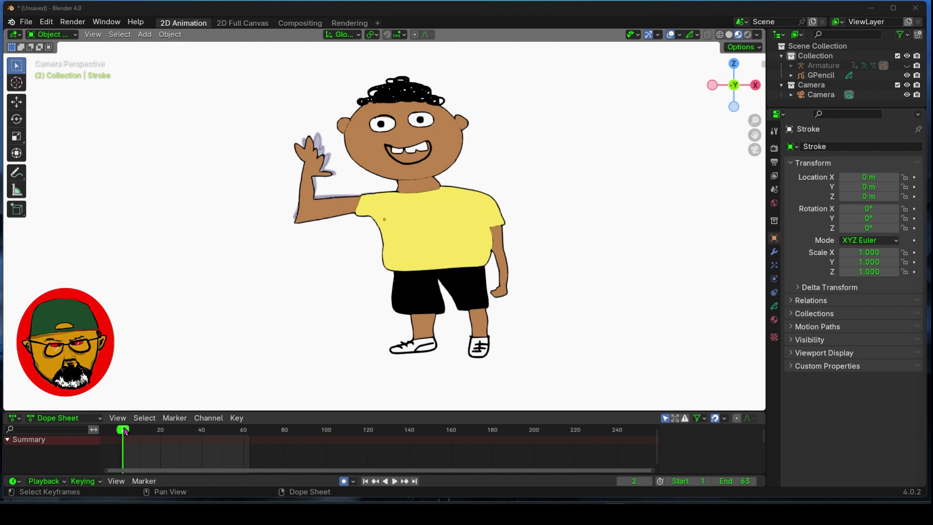
Step: Scrub the Dope Sheet playhead forward to frame 38 to preview the arm's wave
{"action": "left_click_drag", "start_coordinate": [125, 431], "coordinate": [199, 441]}
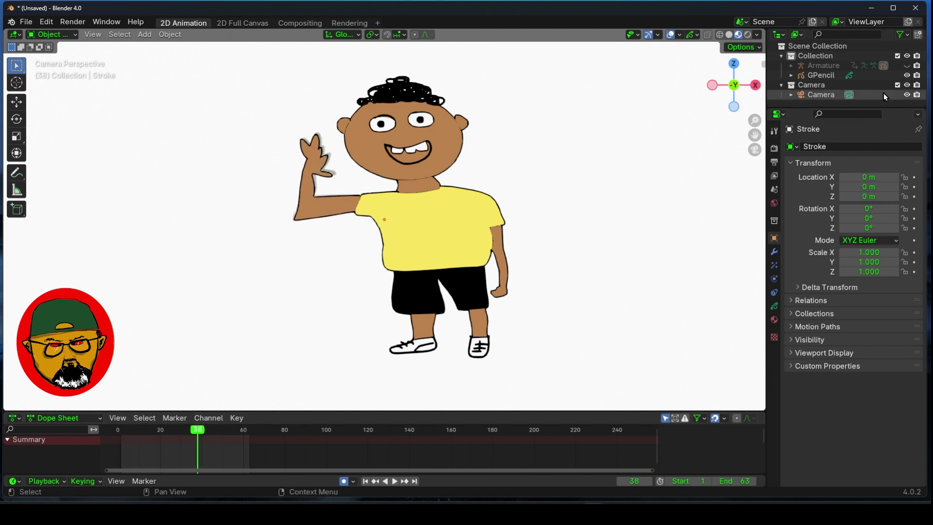
Step: Unhide the Armature in the Outliner and scrub back to frame 30 to check the bone pose
{"action": "left_click", "coordinate": [907, 66]}
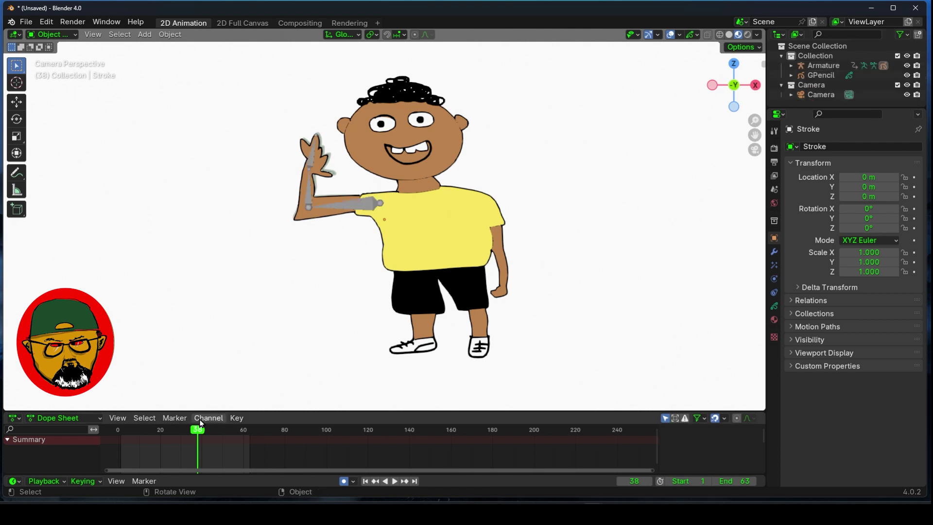
{"action": "left_click_drag", "start_coordinate": [197, 434], "coordinate": [226, 442]}
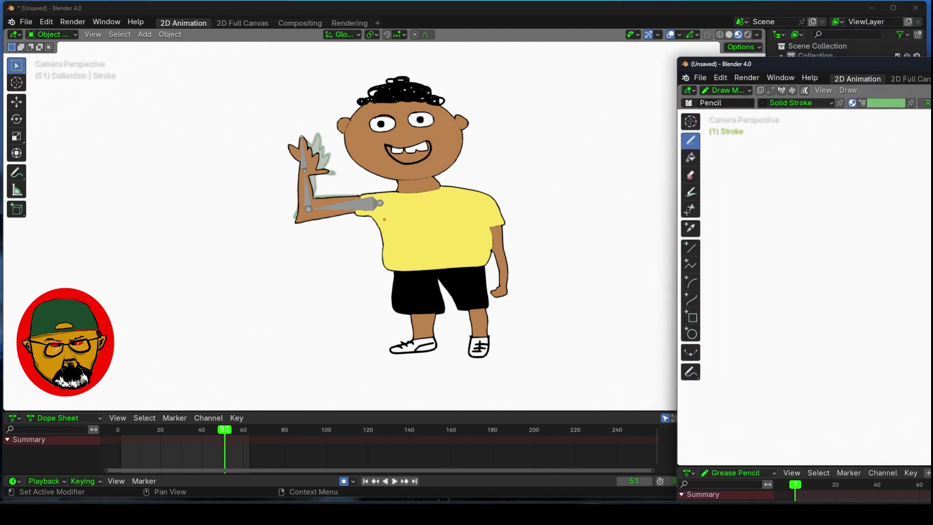
Step: Maximize the second Blender window and switch to the Pen brush (25 px radius, strength 1.000)
{"action": "left_click_drag", "start_coordinate": [932, 68], "coordinate": [450, 60]}
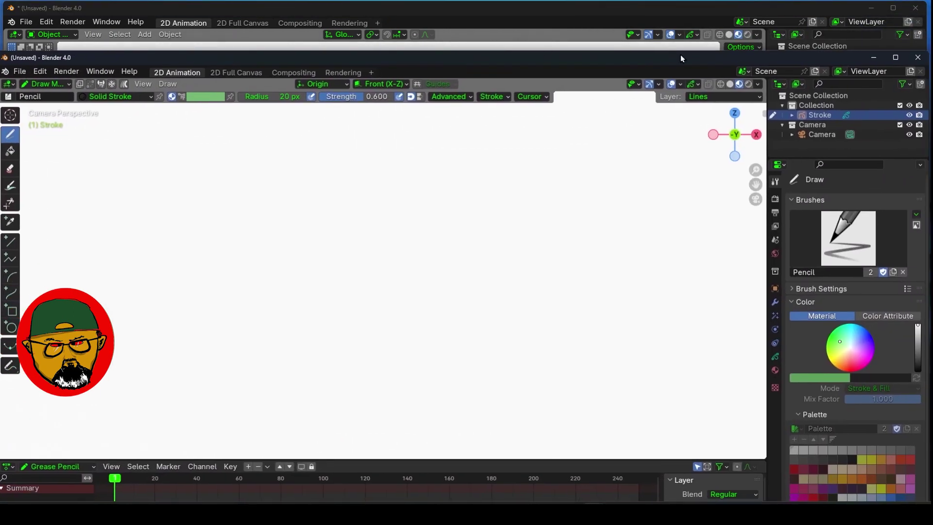
{"action": "double_click", "coordinate": [706, 59]}
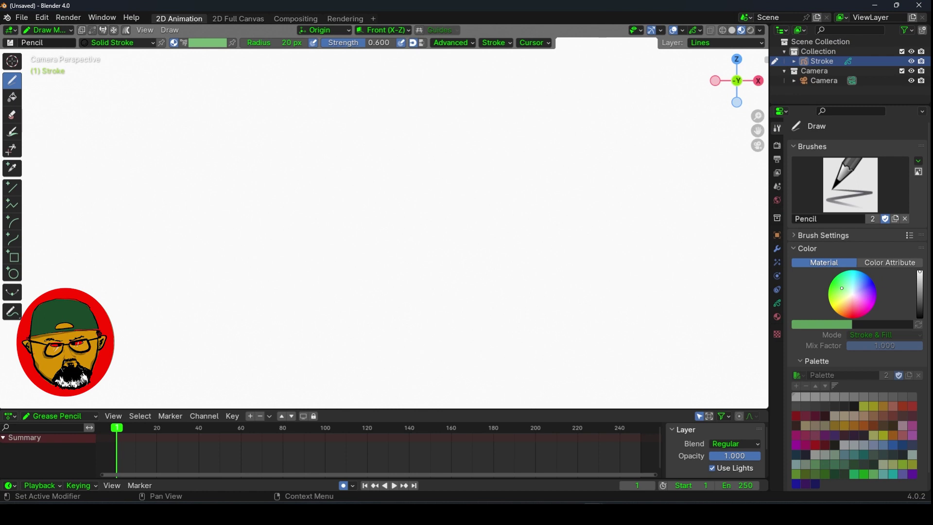
{"action": "left_click", "coordinate": [851, 187]}
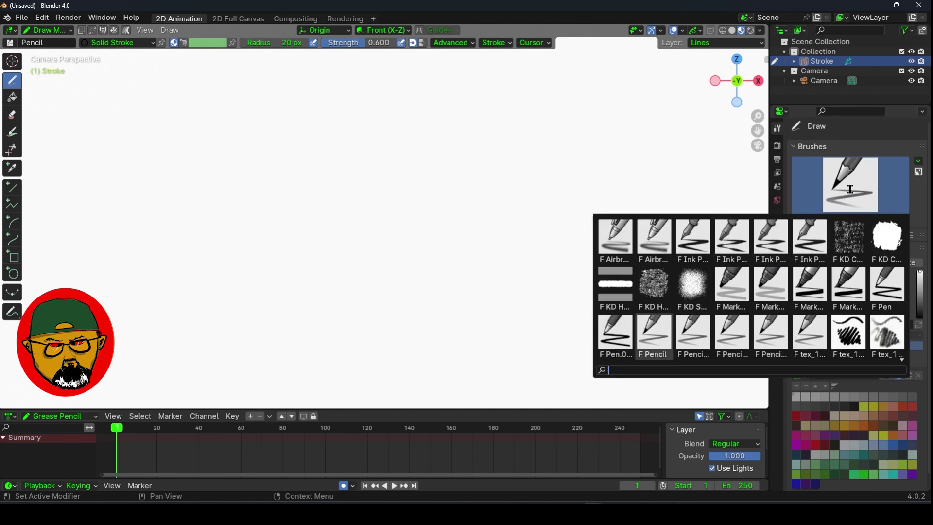
{"action": "left_click", "coordinate": [888, 284]}
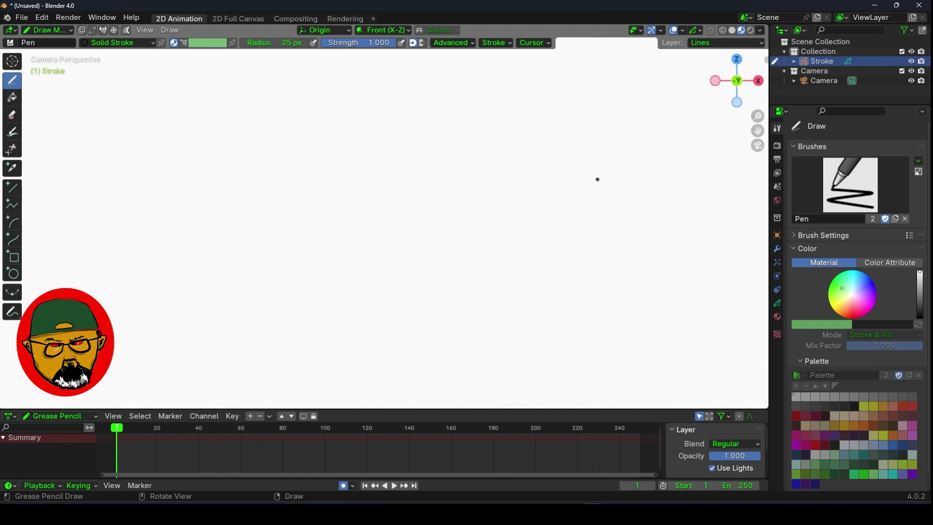
Step: Draw the upper and lower edges of the arm and forearm, undoing one misdrawn curve
{"action": "left_click_drag", "start_coordinate": [598, 179], "coordinate": [500, 203]}
{"action": "left_click_drag", "start_coordinate": [603, 237], "coordinate": [485, 245]}
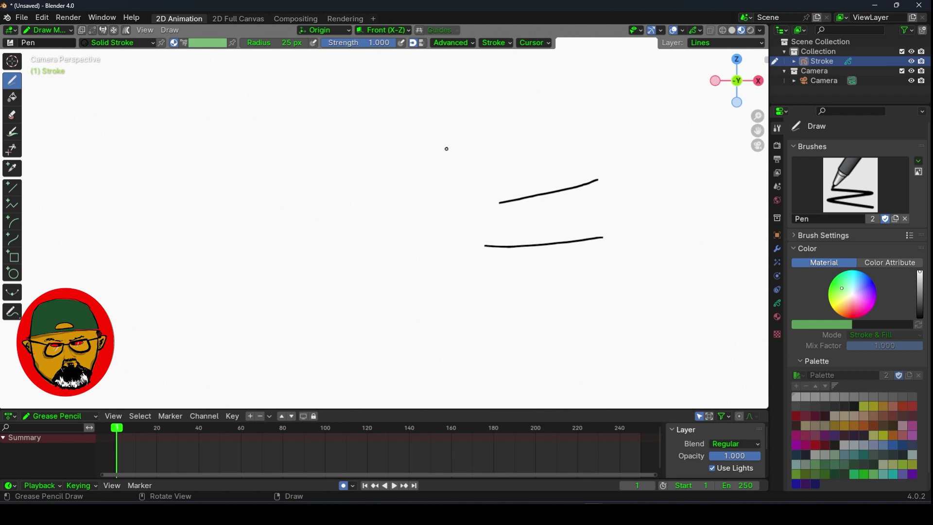
{"action": "mouse_move", "coordinate": [452, 139]}
{"action": "left_mouse_down"}
{"action": "mouse_move", "coordinate": [449, 171]}
{"action": "mouse_move", "coordinate": [469, 217]}
{"action": "left_mouse_up"}
{"action": "key", "text": "ctrl+z"}
{"action": "left_click_drag", "start_coordinate": [390, 171], "coordinate": [442, 219]}
{"action": "left_click_drag", "start_coordinate": [479, 241], "coordinate": [486, 246]}
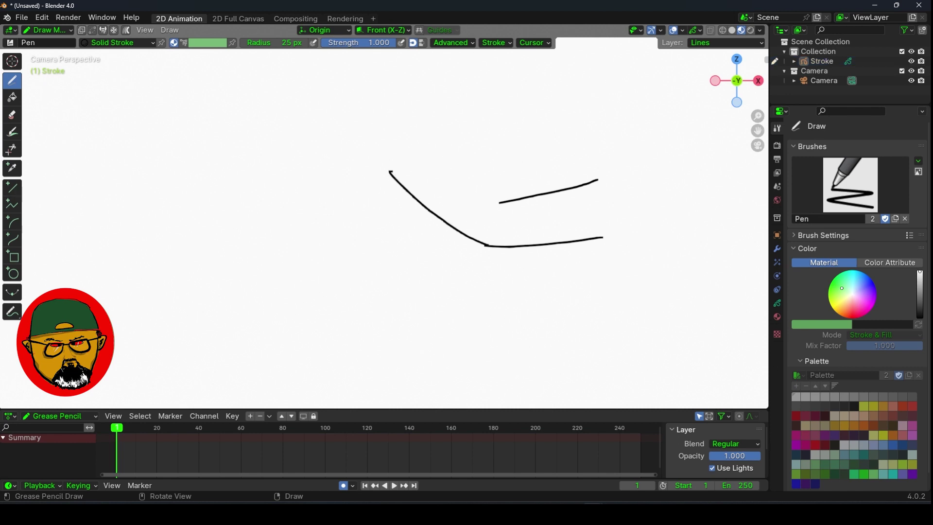
{"action": "left_click_drag", "start_coordinate": [424, 164], "coordinate": [499, 202]}
Step: Draw the sleeve cuff at the wrist and the waving hand above it
{"action": "mouse_move", "coordinate": [394, 168]}
{"action": "left_mouse_down"}
{"action": "mouse_move", "coordinate": [428, 165]}
{"action": "mouse_move", "coordinate": [398, 183]}
{"action": "left_mouse_up"}
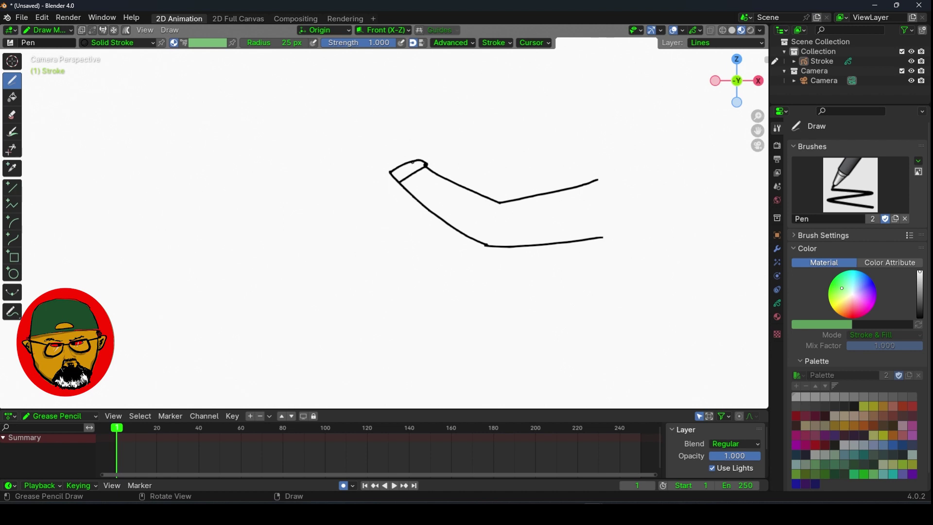
{"action": "mouse_move", "coordinate": [413, 160]}
{"action": "left_mouse_down"}
{"action": "mouse_move", "coordinate": [411, 144]}
{"action": "mouse_move", "coordinate": [380, 119]}
{"action": "mouse_move", "coordinate": [366, 129]}
{"action": "mouse_move", "coordinate": [351, 115]}
{"action": "mouse_move", "coordinate": [362, 132]}
{"action": "mouse_move", "coordinate": [347, 134]}
{"action": "mouse_move", "coordinate": [394, 170]}
{"action": "left_mouse_up"}
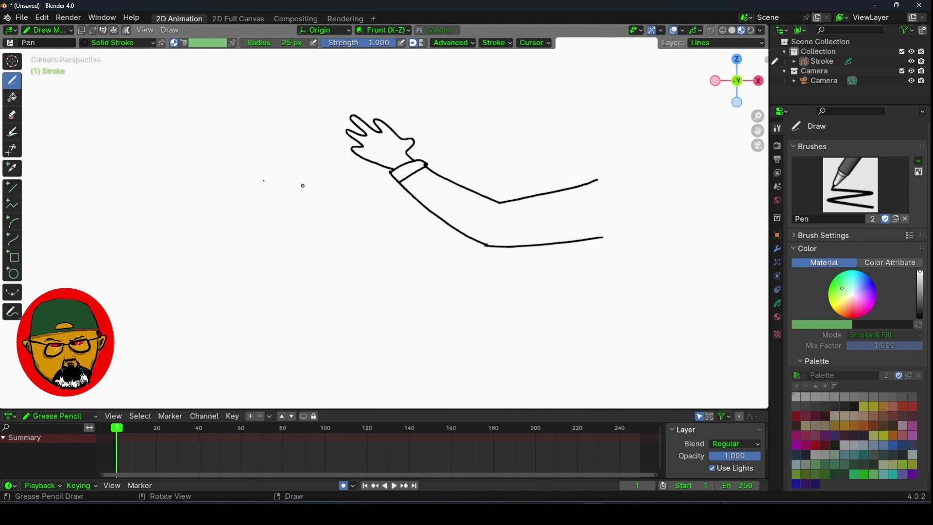
{"action": "left_click", "coordinate": [59, 31]}
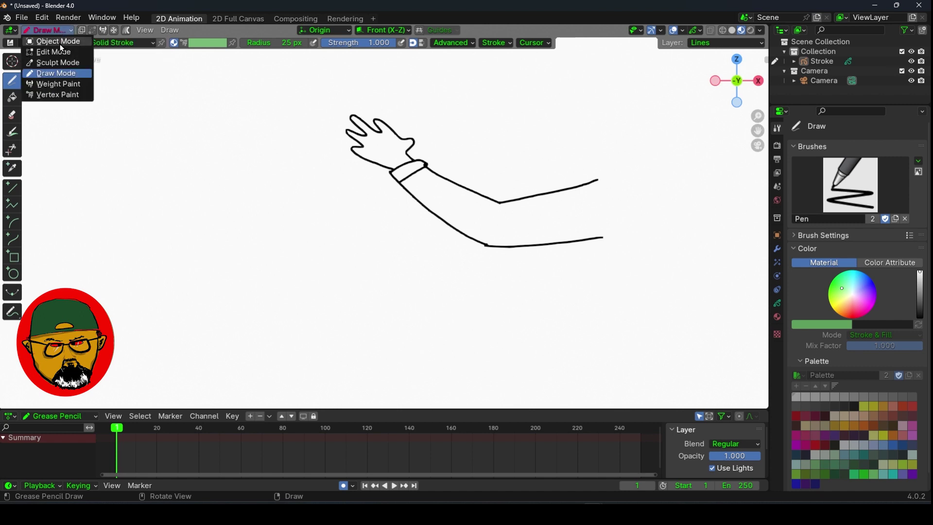
Step: Return to Object Mode and add a Single Bone armature over the drawn hand
{"action": "left_click", "coordinate": [59, 42]}
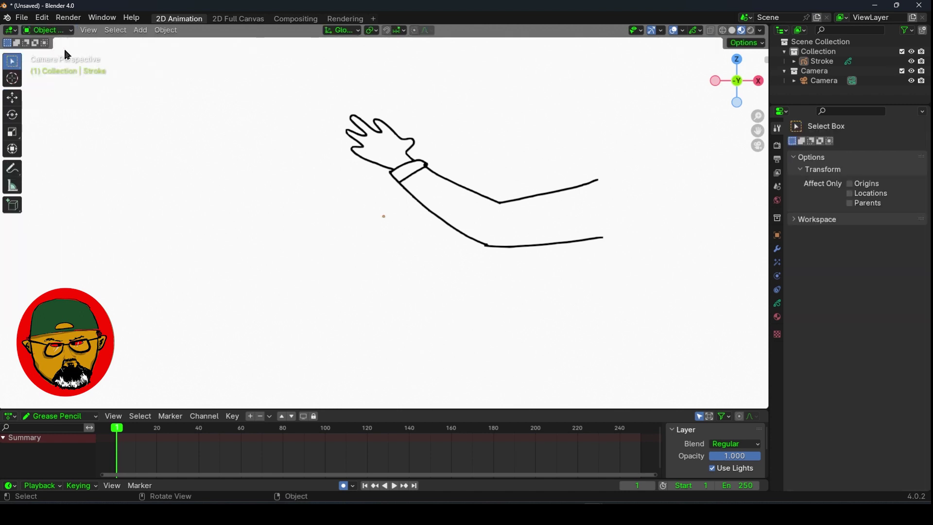
{"action": "left_click", "coordinate": [139, 31]}
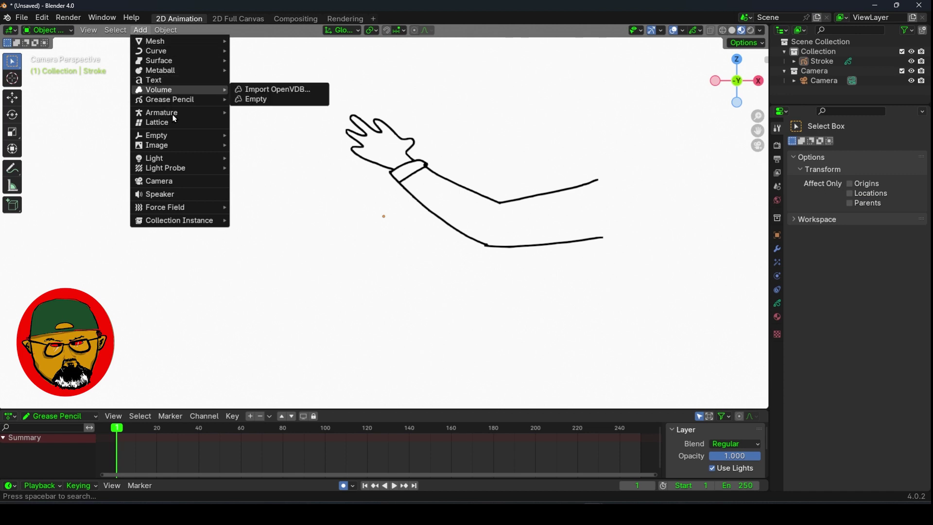
{"action": "mouse_move", "coordinate": [173, 113]}
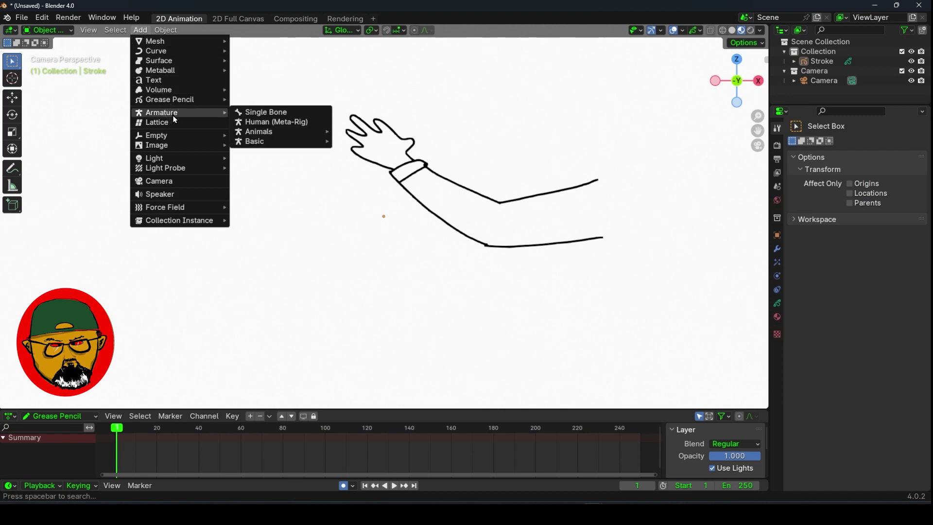
{"action": "left_click", "coordinate": [253, 112]}
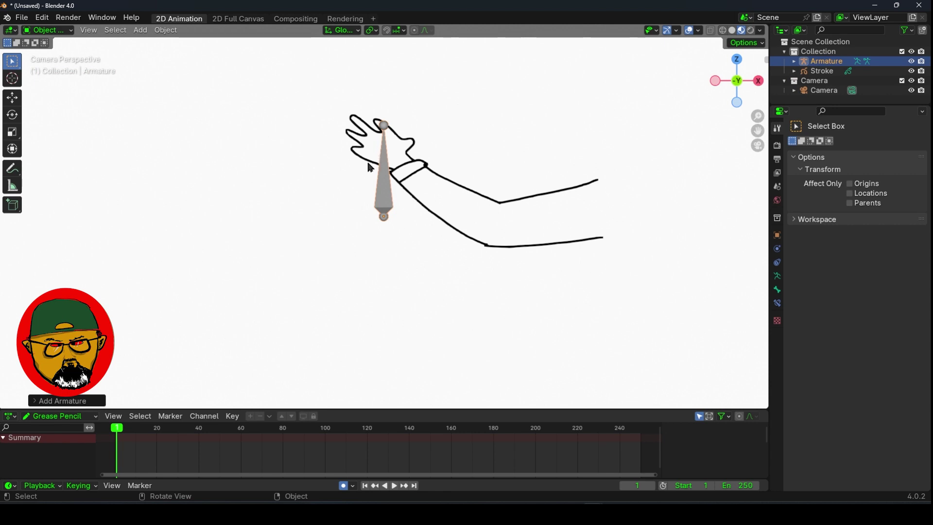
Step: Rotate and move the bone so it lies horizontally along the upper arm inside the outline
{"action": "key", "text": "r"}
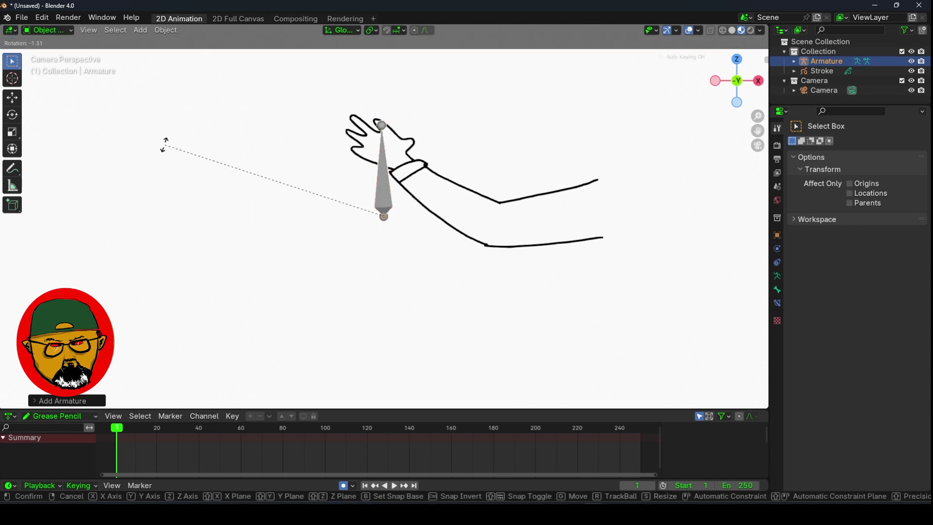
{"action": "left_click", "coordinate": [183, 95]}
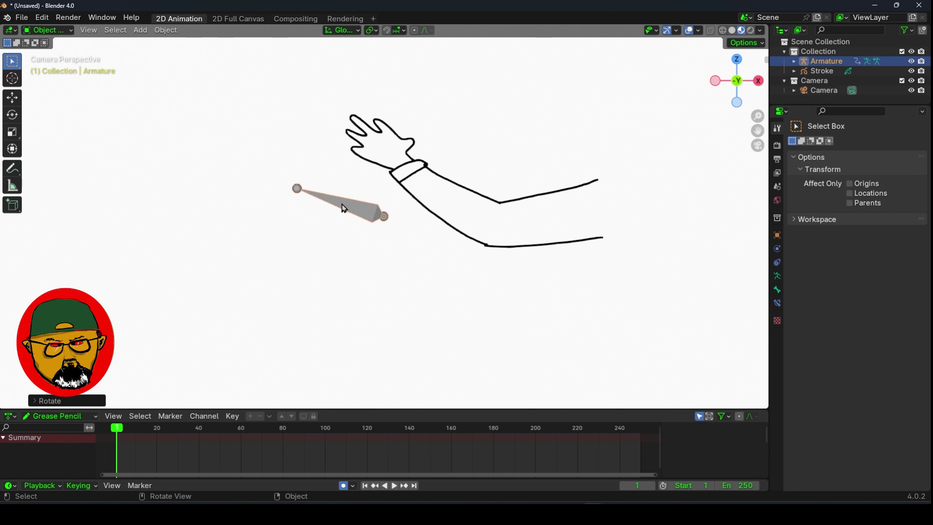
{"action": "key", "text": "g"}
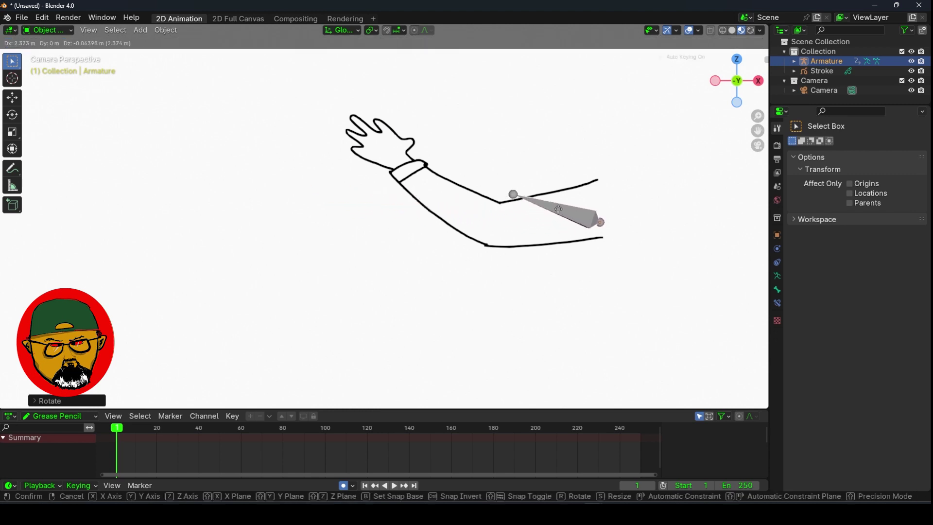
{"action": "left_click", "coordinate": [561, 207]}
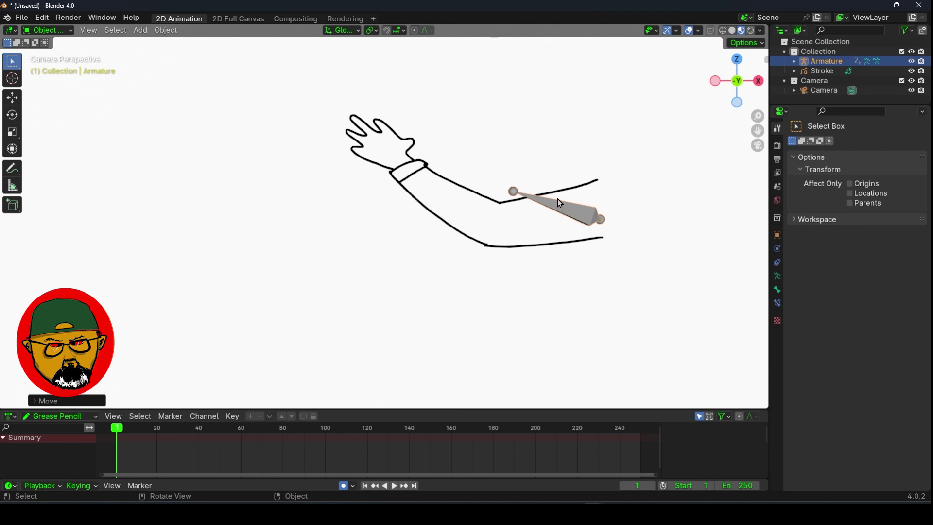
{"action": "key", "text": "r"}
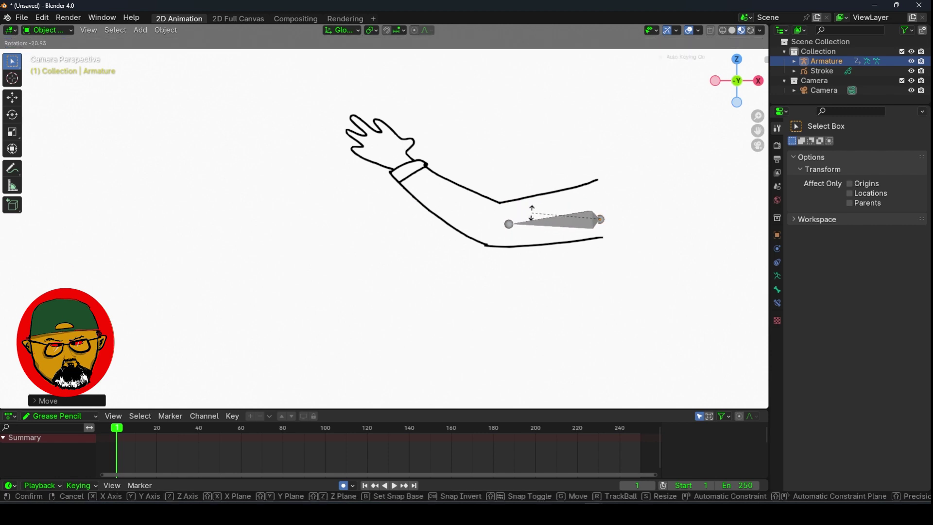
{"action": "left_click", "coordinate": [529, 212]}
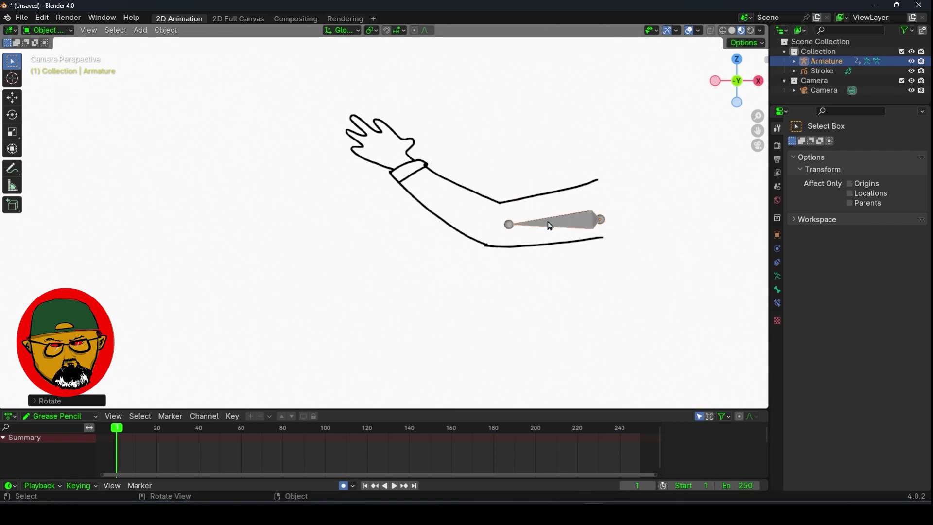
{"action": "key", "text": "g"}
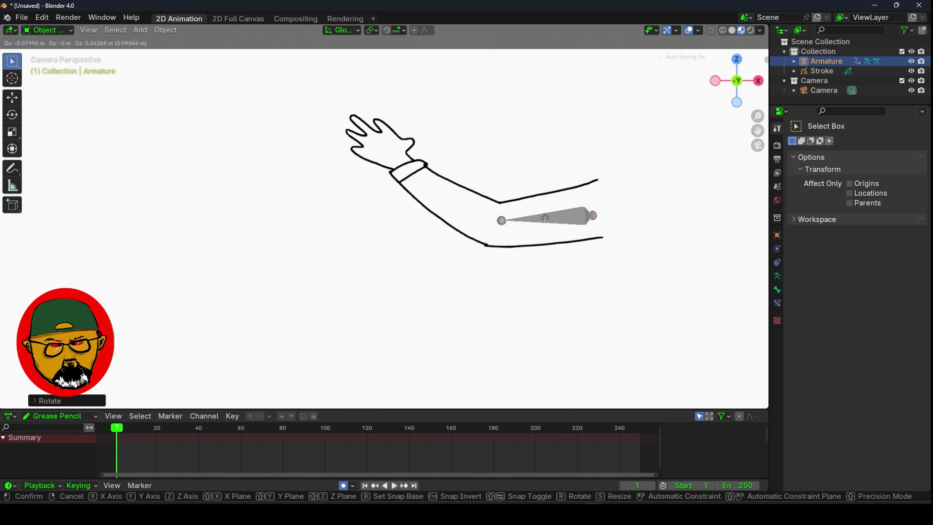
{"action": "left_click", "coordinate": [545, 217]}
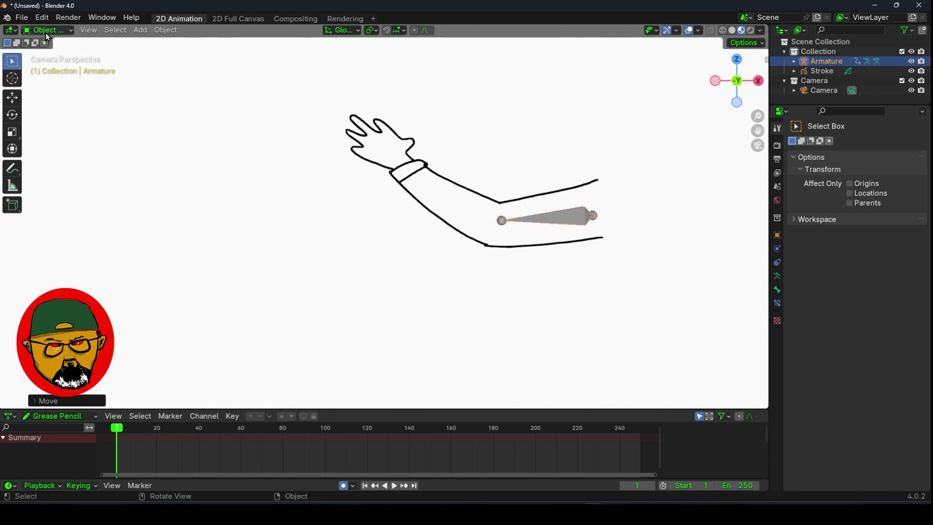
{"action": "left_click", "coordinate": [46, 30]}
Step: In Edit Mode, extrude two bones from the elbow joint, ending at the wrist and at the fingertip
{"action": "left_click", "coordinate": [48, 51]}
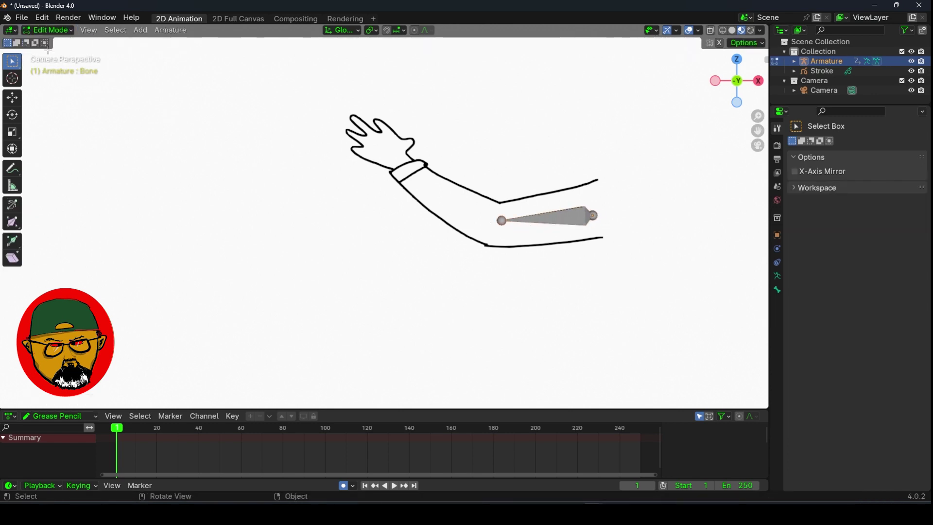
{"action": "left_click", "coordinate": [501, 221]}
{"action": "key", "text": "e"}
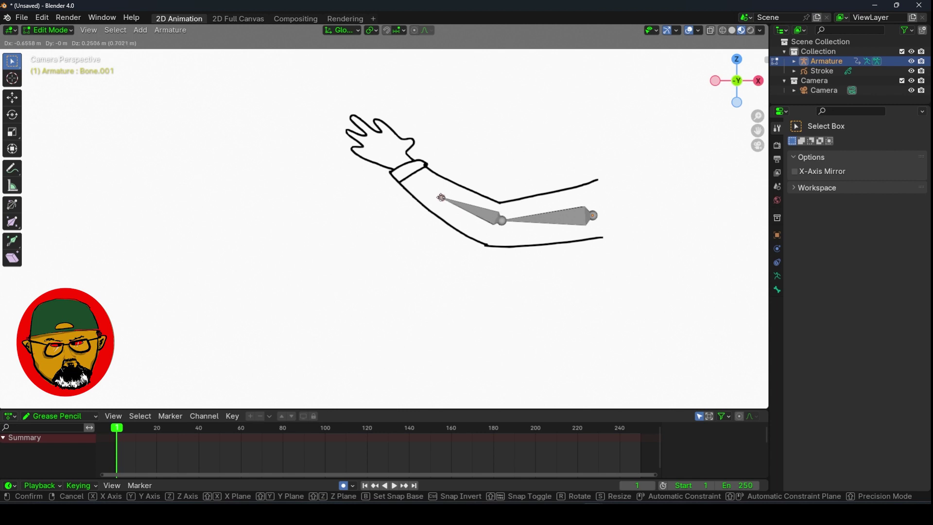
{"action": "left_click", "coordinate": [405, 169]}
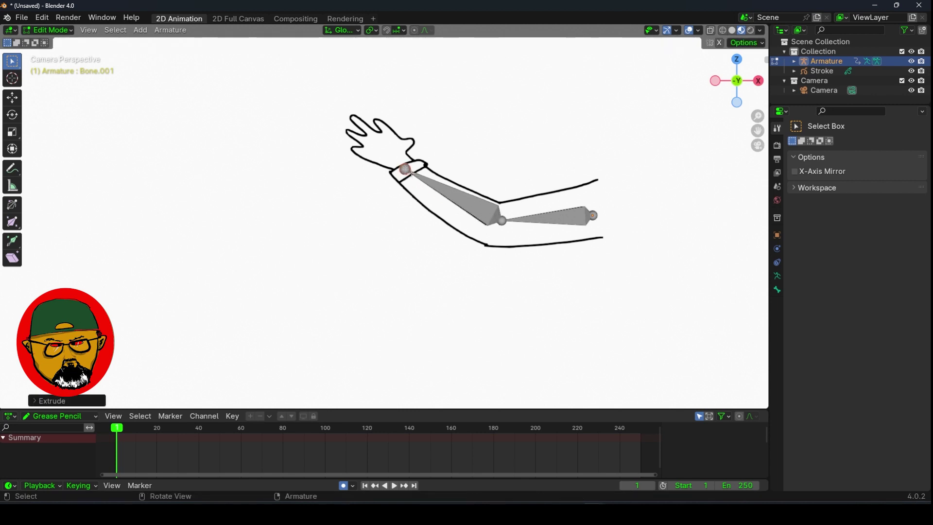
{"action": "left_click", "coordinate": [405, 169]}
{"action": "key", "text": "e"}
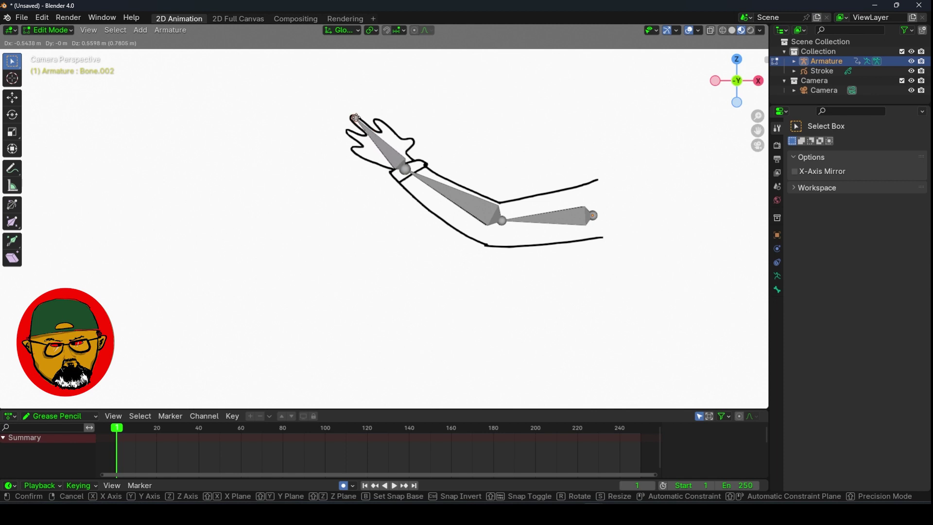
{"action": "left_click", "coordinate": [354, 117]}
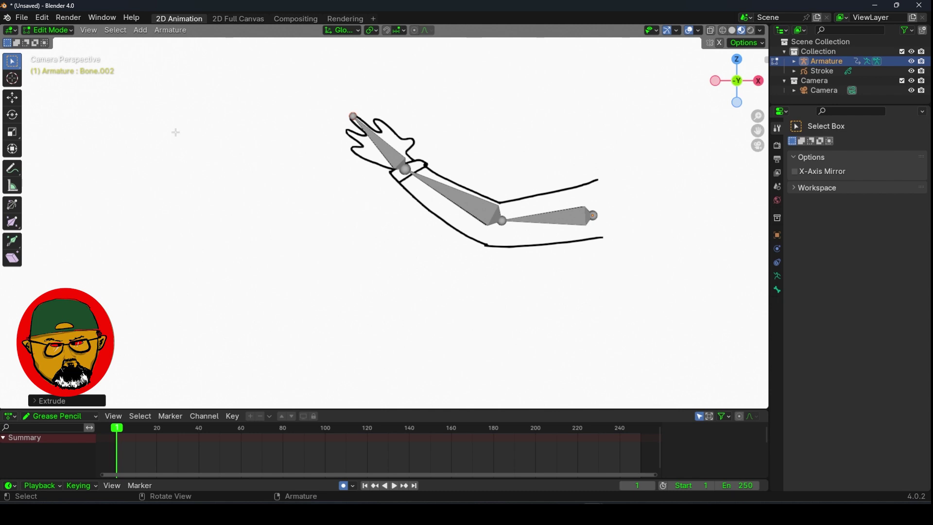
{"action": "left_click", "coordinate": [38, 29]}
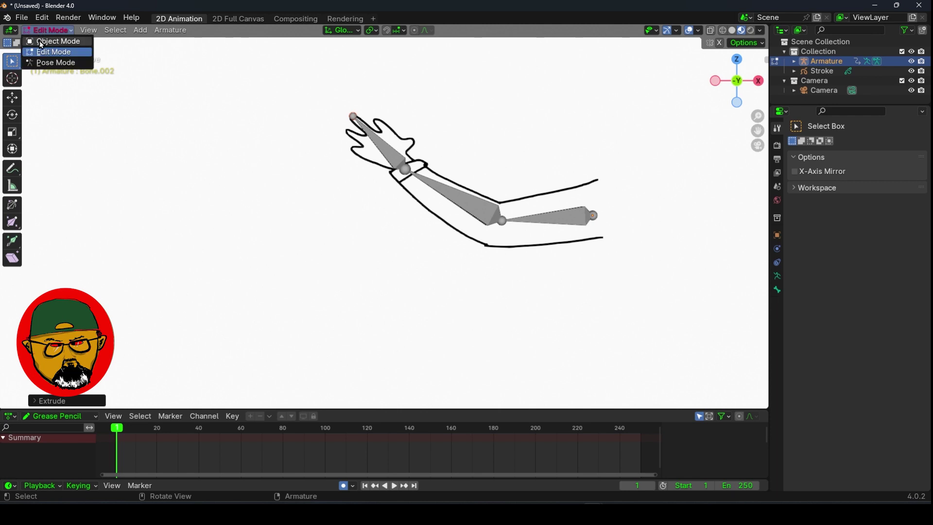
Step: In Object Mode, select the arm drawing, then the armature, and parent the drawing with Ctrl+P
{"action": "left_click", "coordinate": [42, 41]}
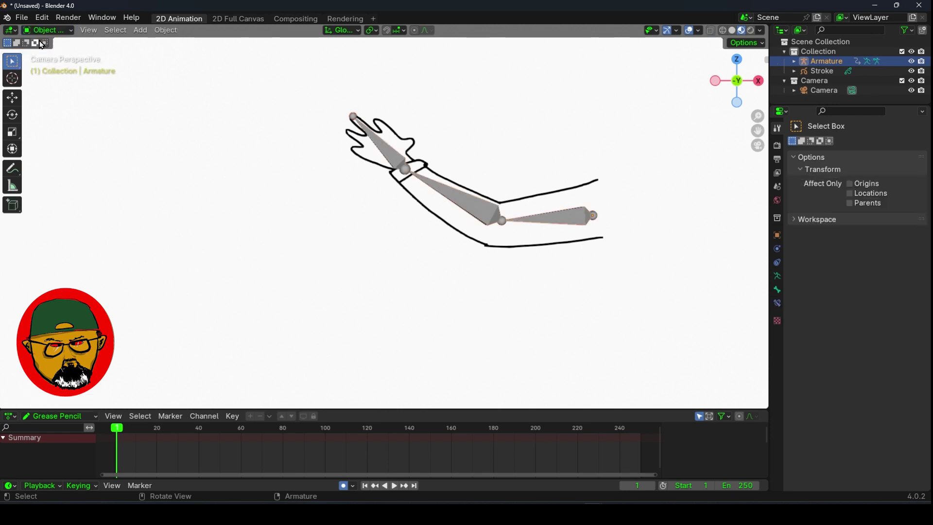
{"action": "left_click", "coordinate": [476, 245]}
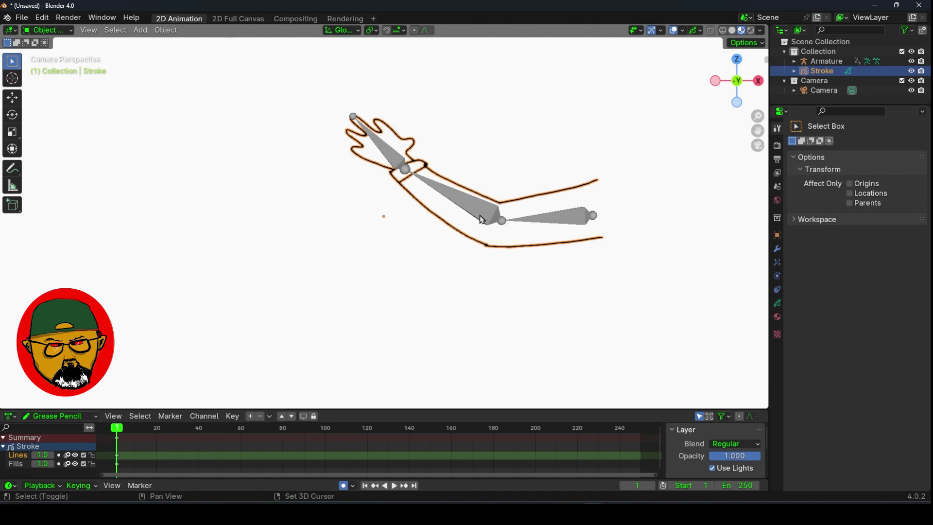
{"action": "left_click", "coordinate": [482, 219], "text": "shift"}
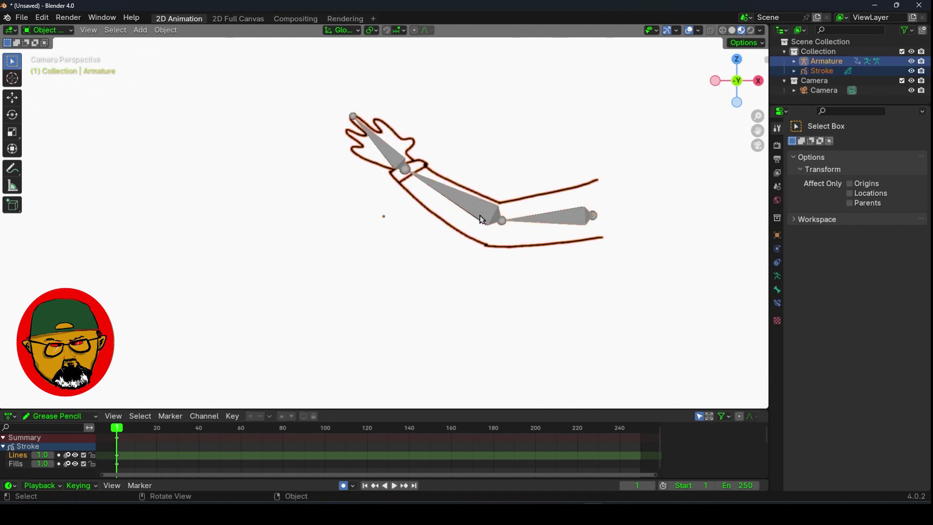
{"action": "key", "text": "ctrl+p"}
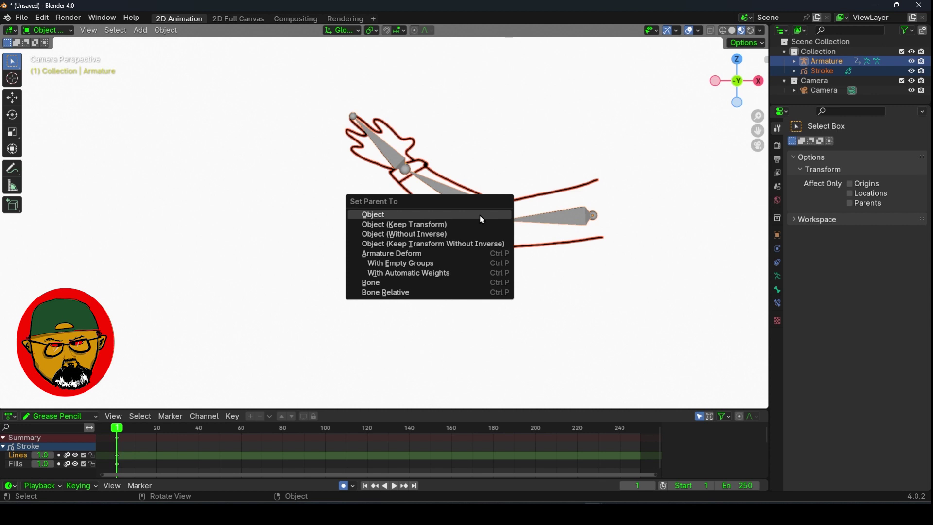
{"action": "left_click", "coordinate": [446, 273]}
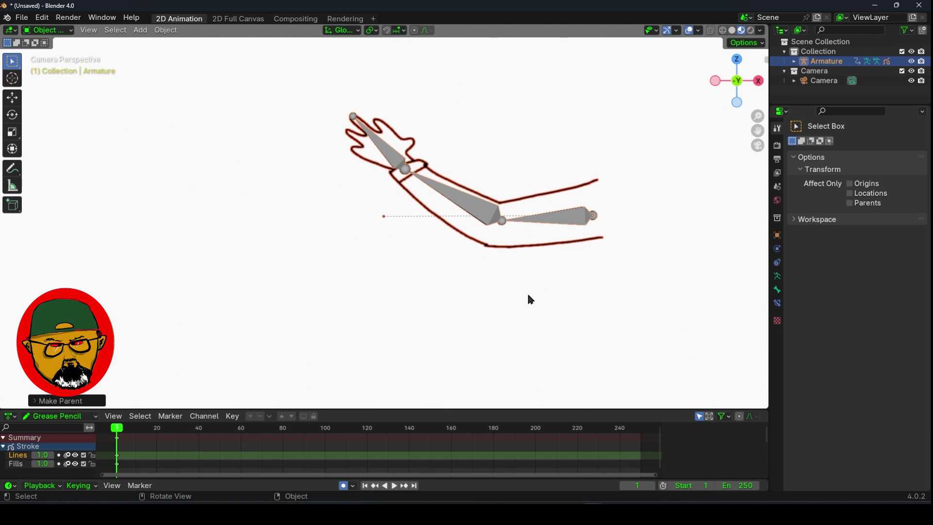
{"action": "left_click", "coordinate": [52, 31]}
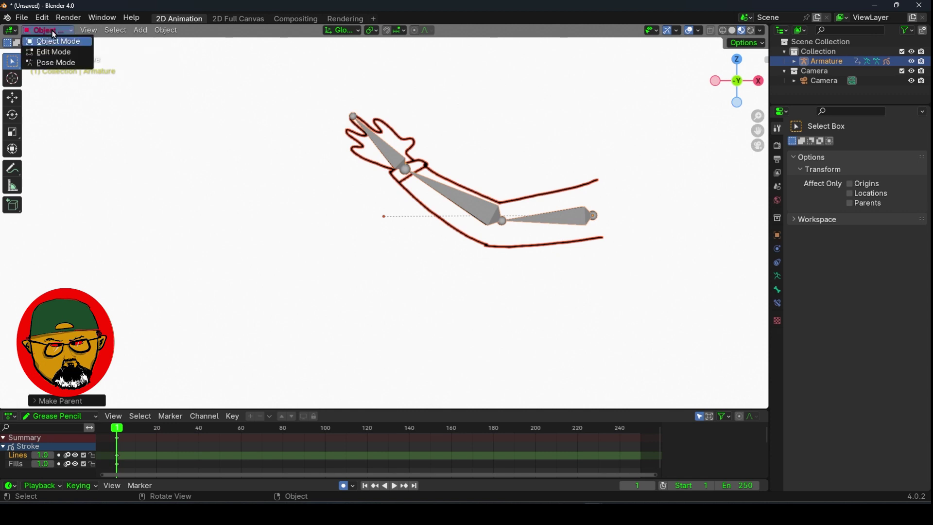
{"action": "left_click", "coordinate": [57, 63]}
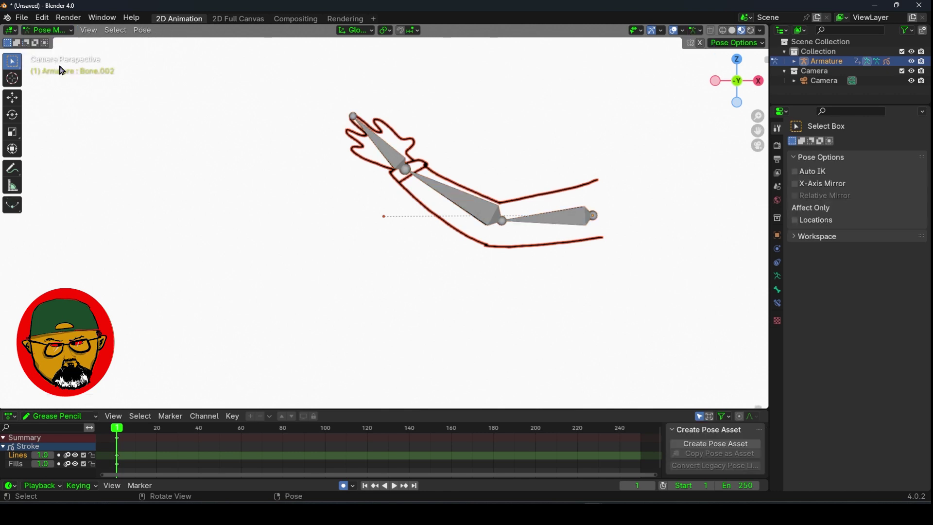
{"action": "left_click", "coordinate": [393, 155]}
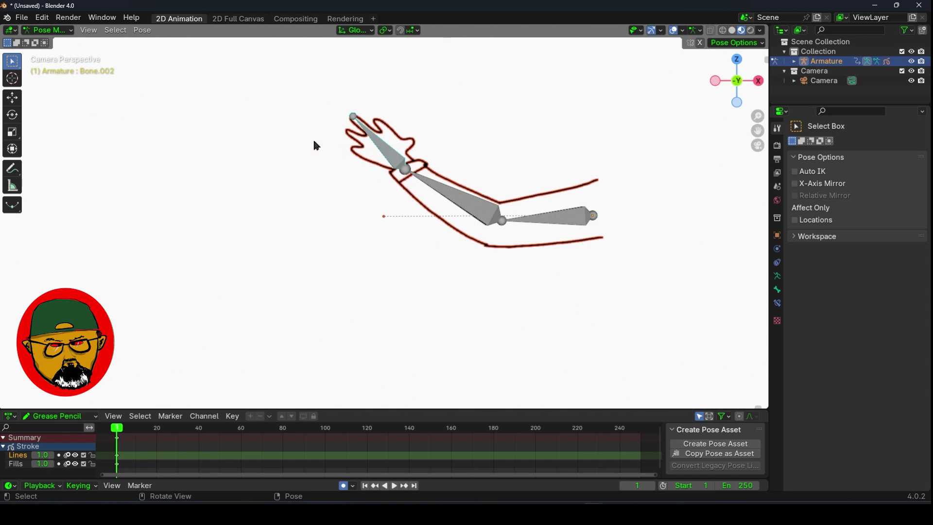
{"action": "left_click", "coordinate": [17, 115]}
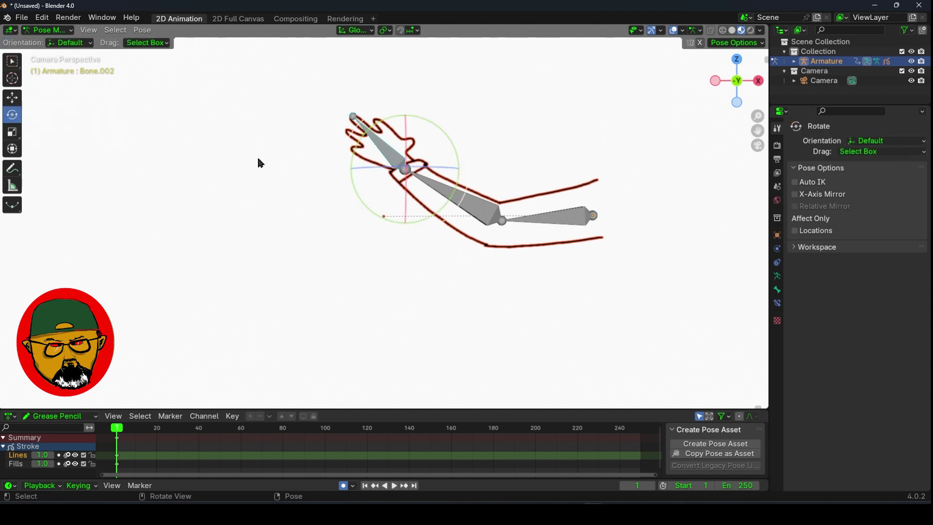
{"action": "left_click_drag", "start_coordinate": [443, 128], "coordinate": [454, 155]}
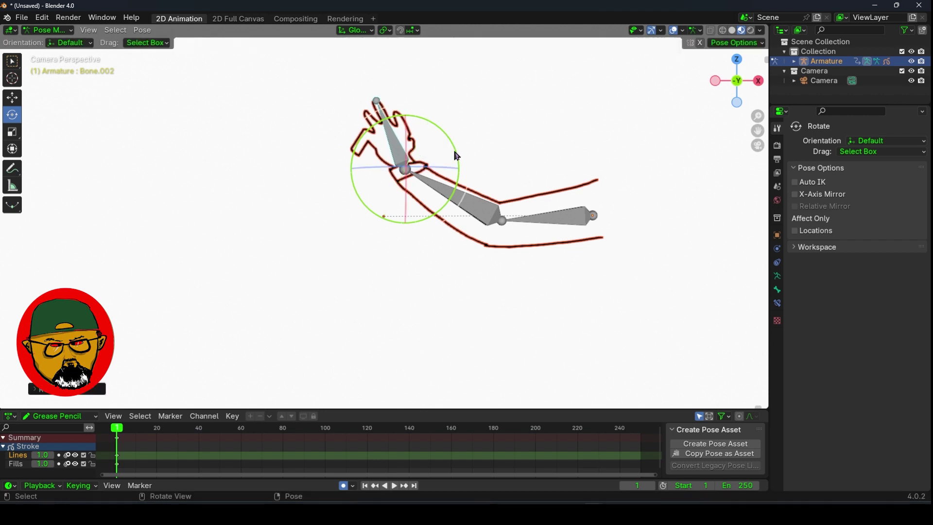
{"action": "left_click", "coordinate": [470, 202]}
{"action": "mouse_move", "coordinate": [478, 171]}
{"action": "left_mouse_down"}
{"action": "mouse_move", "coordinate": [507, 168]}
{"action": "mouse_move", "coordinate": [464, 192]}
{"action": "mouse_move", "coordinate": [483, 174]}
{"action": "left_mouse_up"}
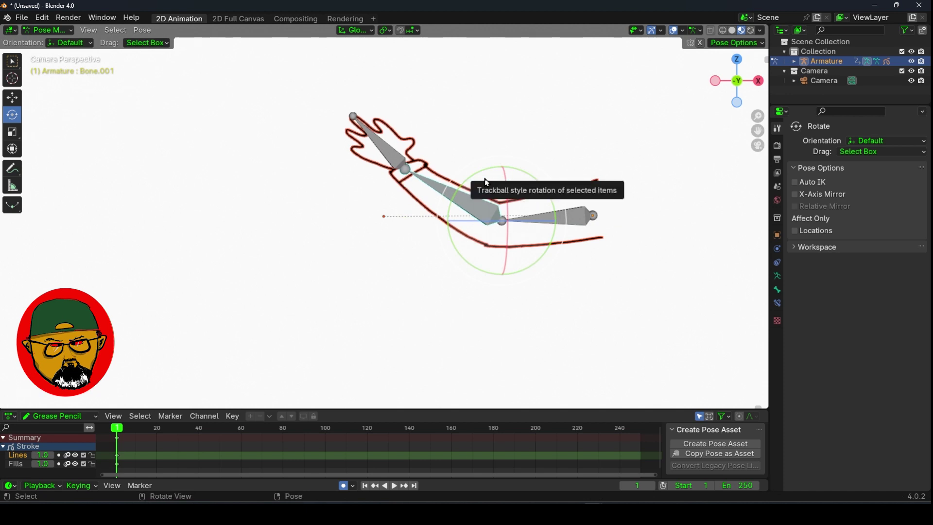
{"action": "left_click", "coordinate": [308, 199]}
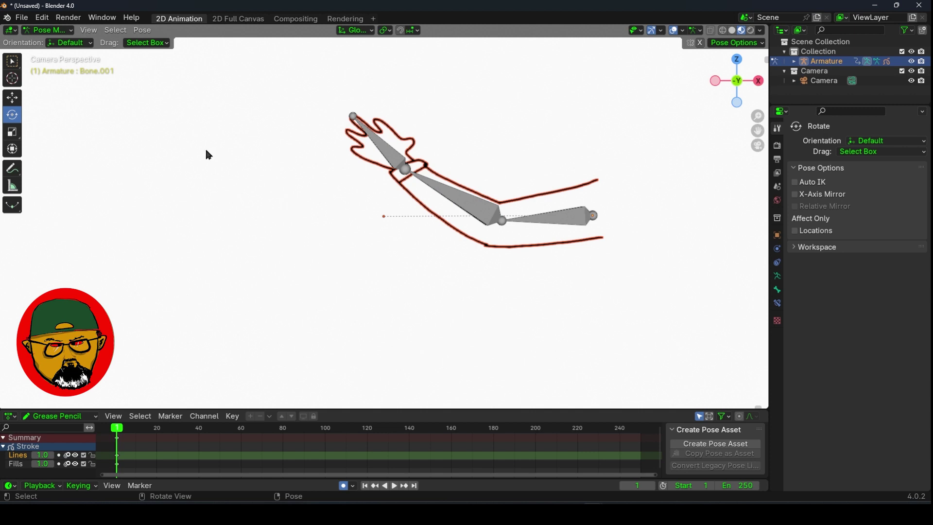
{"action": "left_click", "coordinate": [51, 31]}
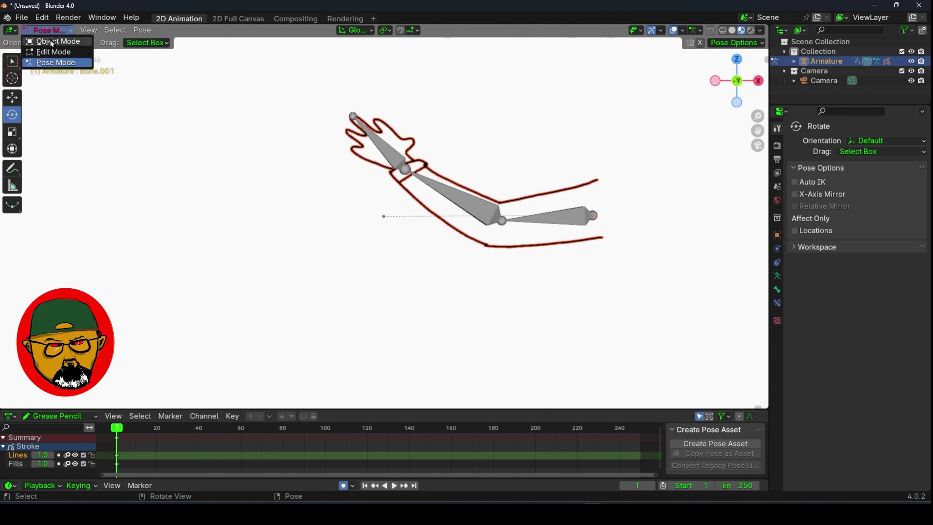
{"action": "left_click", "coordinate": [52, 43]}
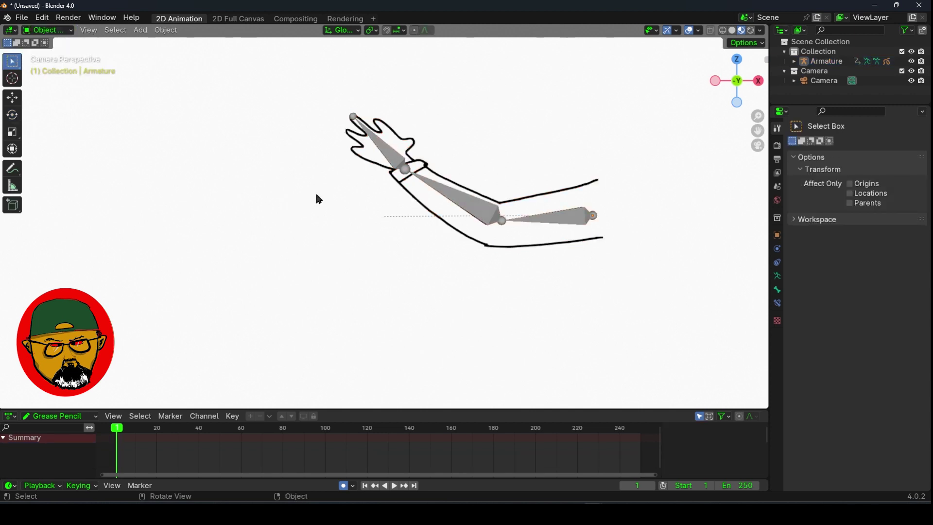
Step: Select the arm drawing and expand Vertex Groups in its Object Data Properties to show Bone, Bone.001, Bone.002
{"action": "left_click", "coordinate": [377, 168]}
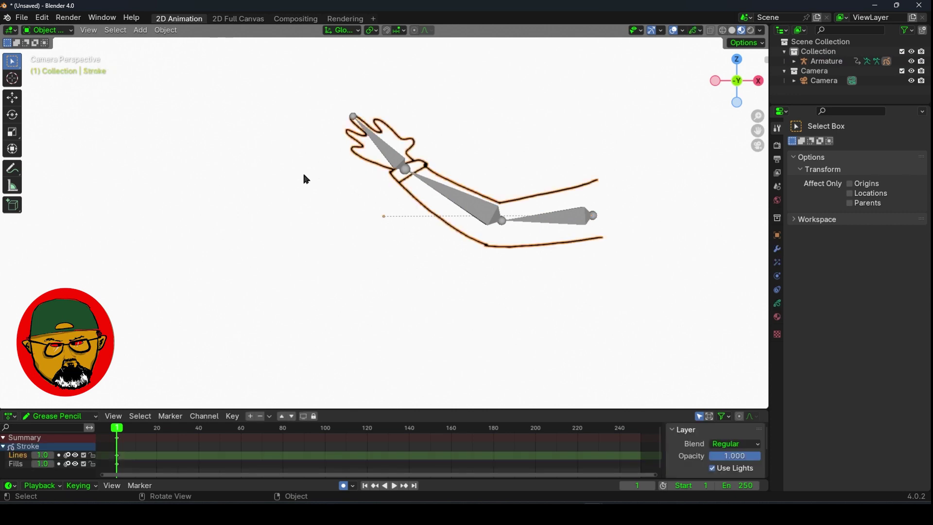
{"action": "left_click", "coordinate": [778, 304]}
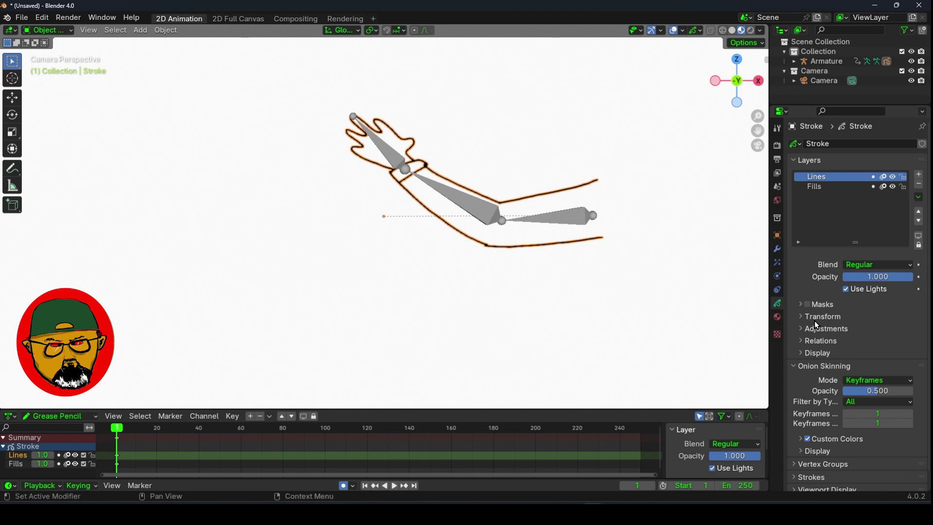
{"action": "scroll", "coordinate": [817, 324], "scroll_direction": "down", "scroll_amount": 1}
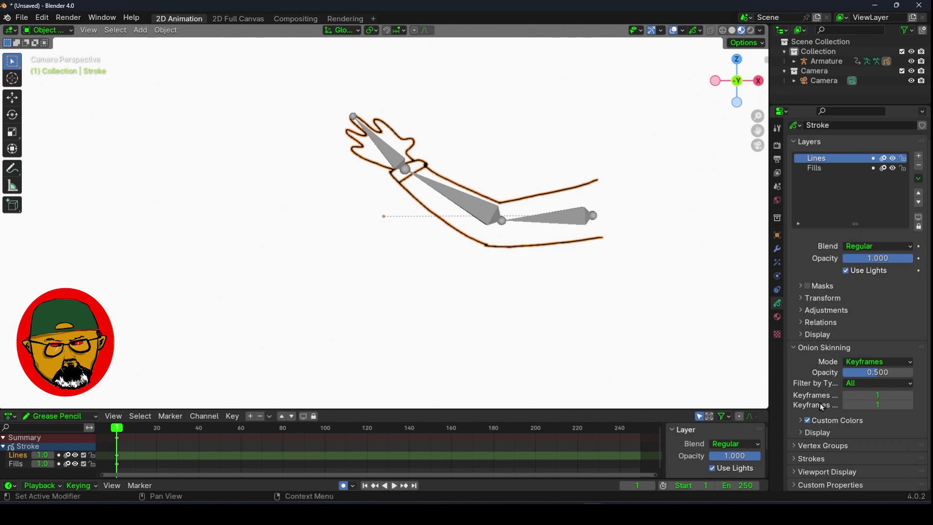
{"action": "left_click", "coordinate": [796, 447]}
{"action": "scroll", "coordinate": [807, 431], "scroll_direction": "down", "scroll_amount": 2}
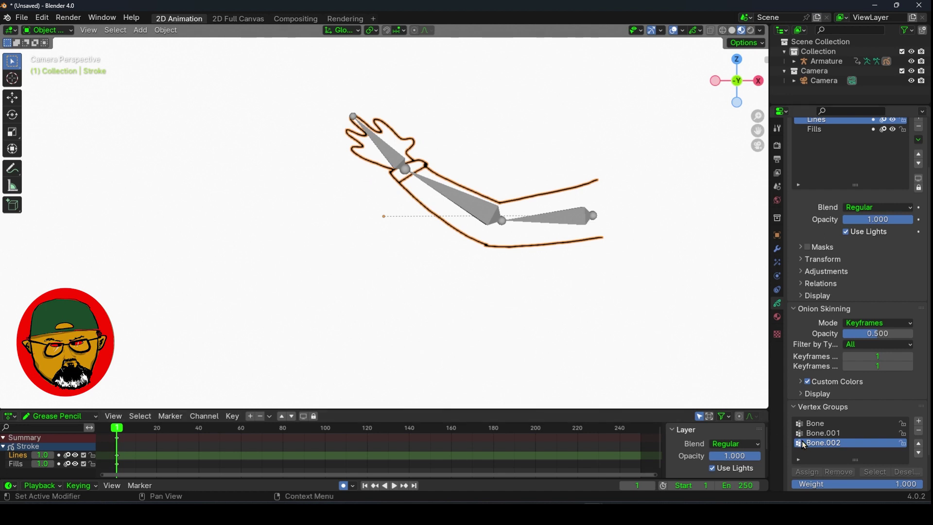
Step: In Weight Paint mode, paint full Bone.002 weight onto the hand and cuff, then return to Object Mode
{"action": "left_click", "coordinate": [47, 30]}
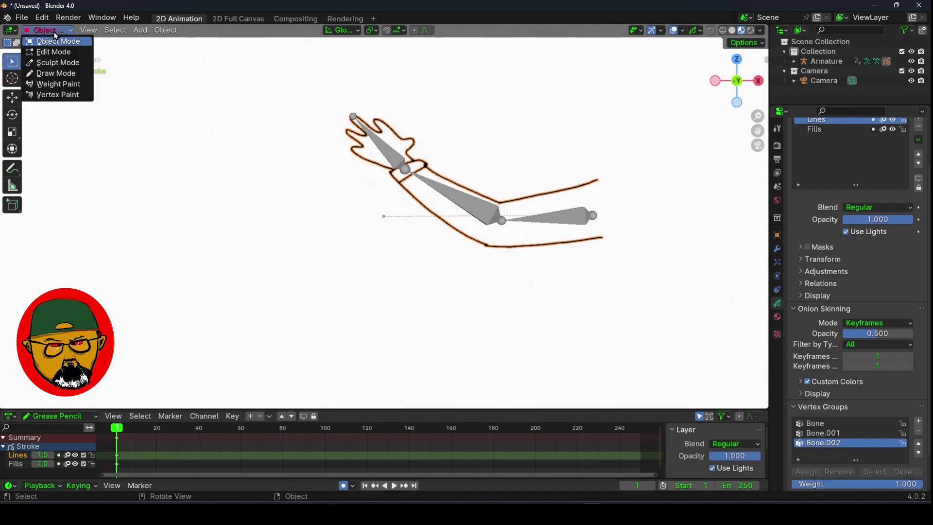
{"action": "left_click", "coordinate": [60, 84]}
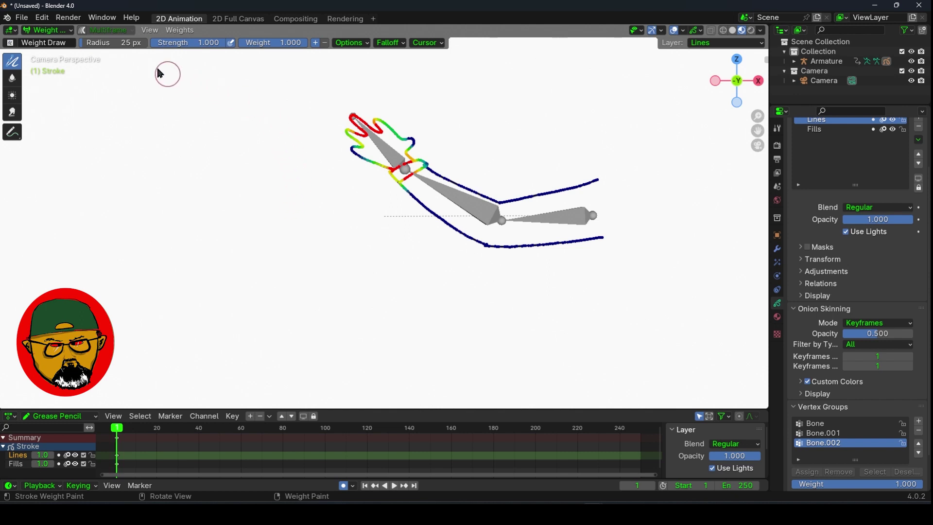
{"action": "left_click", "coordinate": [46, 36]}
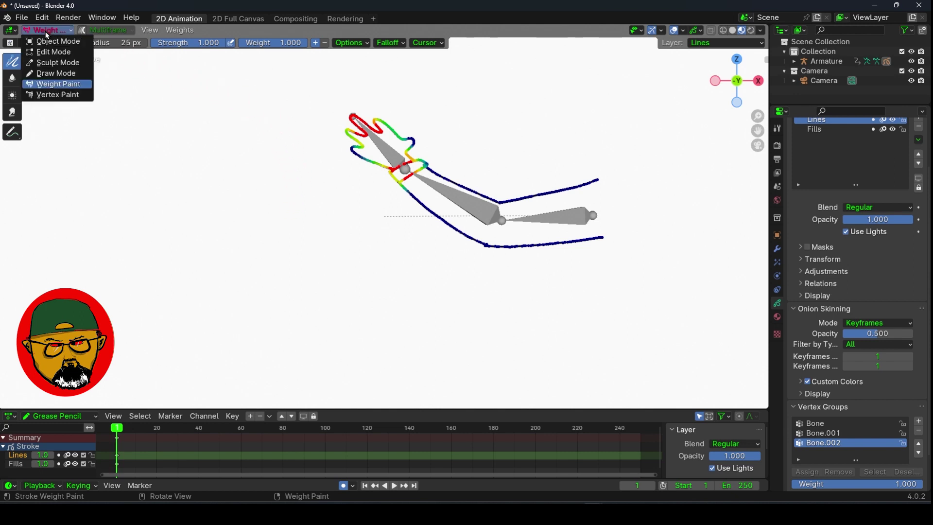
{"action": "left_click", "coordinate": [51, 85]}
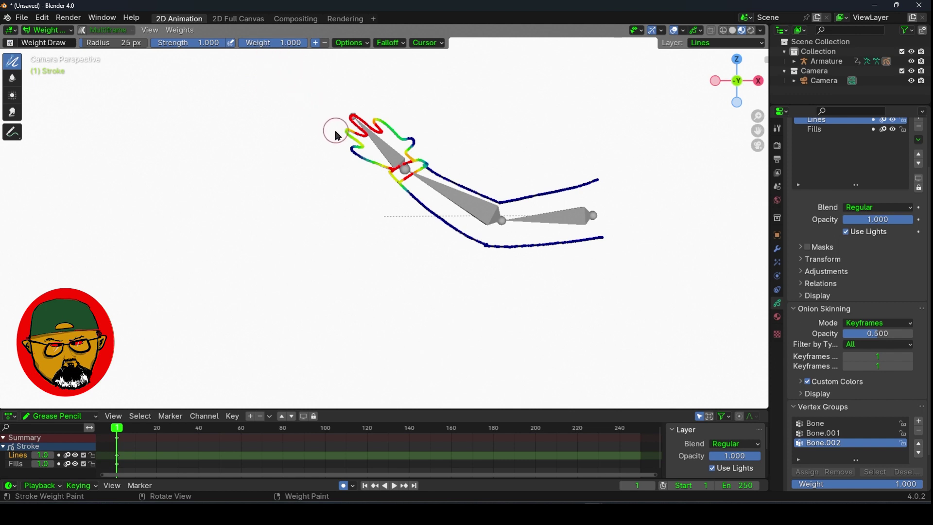
{"action": "mouse_move", "coordinate": [333, 130]}
{"action": "left_mouse_down"}
{"action": "mouse_move", "coordinate": [352, 144]}
{"action": "mouse_move", "coordinate": [351, 125]}
{"action": "mouse_move", "coordinate": [367, 135]}
{"action": "mouse_move", "coordinate": [362, 117]}
{"action": "mouse_move", "coordinate": [378, 128]}
{"action": "mouse_move", "coordinate": [367, 132]}
{"action": "mouse_move", "coordinate": [378, 123]}
{"action": "mouse_move", "coordinate": [389, 127]}
{"action": "mouse_move", "coordinate": [384, 134]}
{"action": "mouse_move", "coordinate": [390, 127]}
{"action": "mouse_move", "coordinate": [413, 141]}
{"action": "mouse_move", "coordinate": [348, 152]}
{"action": "mouse_move", "coordinate": [369, 165]}
{"action": "mouse_move", "coordinate": [345, 155]}
{"action": "mouse_move", "coordinate": [392, 176]}
{"action": "mouse_move", "coordinate": [423, 162]}
{"action": "mouse_move", "coordinate": [390, 171]}
{"action": "mouse_move", "coordinate": [391, 135]}
{"action": "mouse_move", "coordinate": [344, 138]}
{"action": "mouse_move", "coordinate": [367, 114]}
{"action": "mouse_move", "coordinate": [343, 144]}
{"action": "mouse_move", "coordinate": [376, 123]}
{"action": "mouse_move", "coordinate": [372, 151]}
{"action": "left_mouse_up"}
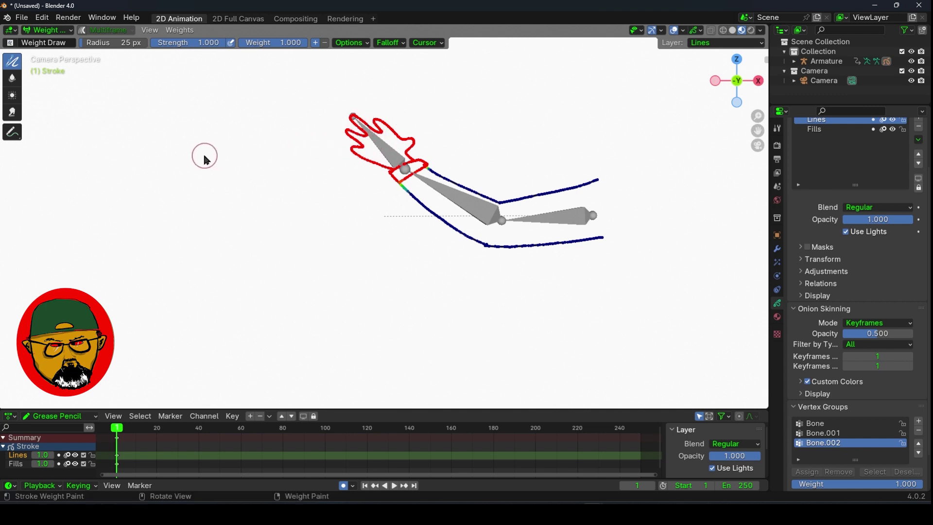
{"action": "left_click", "coordinate": [52, 30]}
{"action": "left_click", "coordinate": [51, 40]}
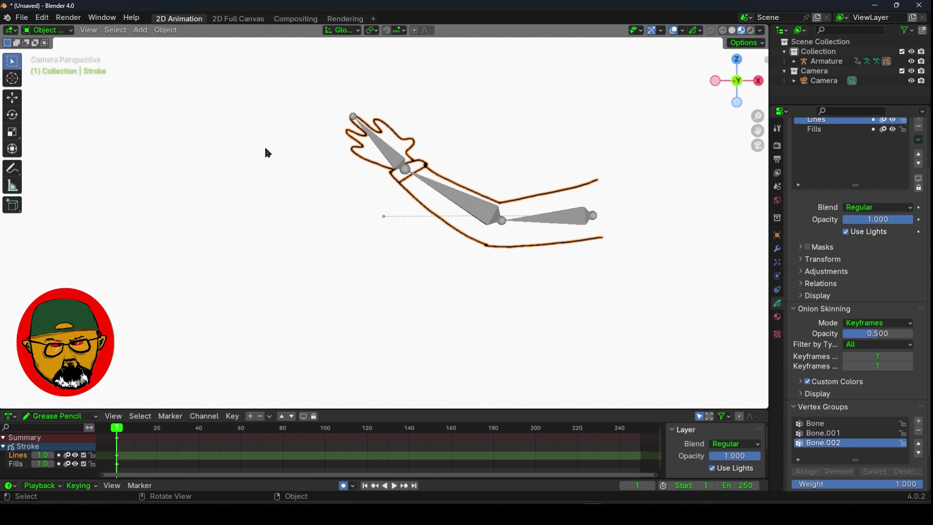
Step: Put the armature in Pose Mode and rotate the hand bone so the drawn hand bends with it
{"action": "left_click", "coordinate": [385, 153]}
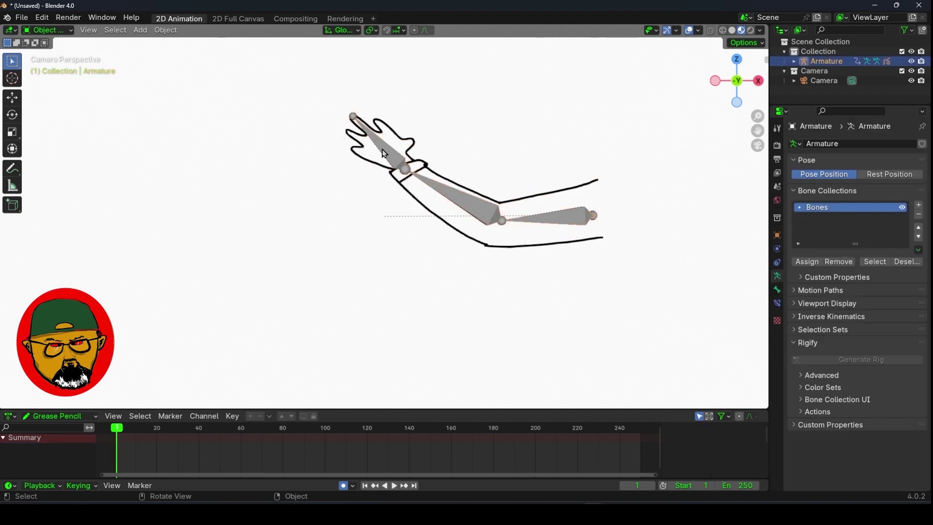
{"action": "left_click", "coordinate": [48, 31]}
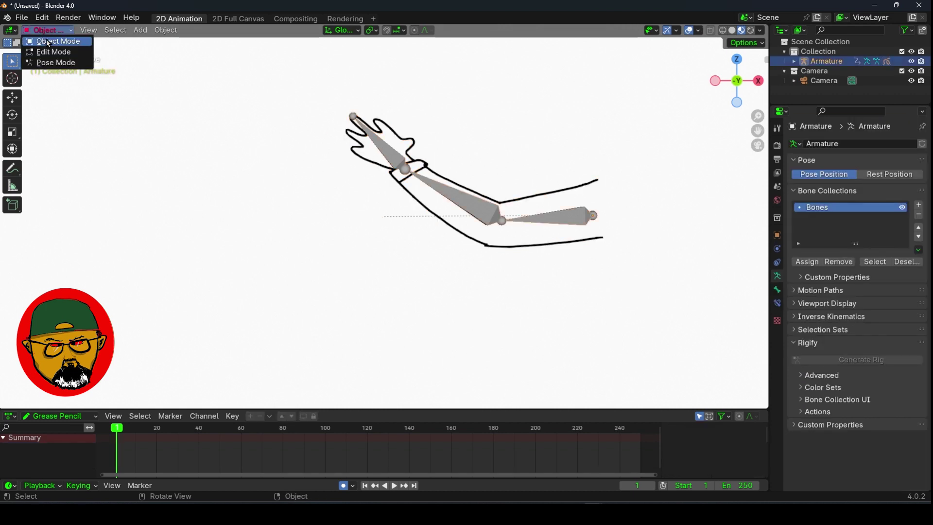
{"action": "left_click", "coordinate": [56, 63]}
{"action": "mouse_move", "coordinate": [370, 201]}
{"action": "left_mouse_down"}
{"action": "mouse_move", "coordinate": [365, 212]}
{"action": "mouse_move", "coordinate": [363, 170]}
{"action": "mouse_move", "coordinate": [362, 207]}
{"action": "mouse_move", "coordinate": [355, 168]}
{"action": "mouse_move", "coordinate": [365, 196]}
{"action": "mouse_move", "coordinate": [362, 176]}
{"action": "mouse_move", "coordinate": [364, 189]}
{"action": "left_mouse_up"}
Step: Select the forearm bone and rotate it around the elbow
{"action": "left_click", "coordinate": [479, 203]}
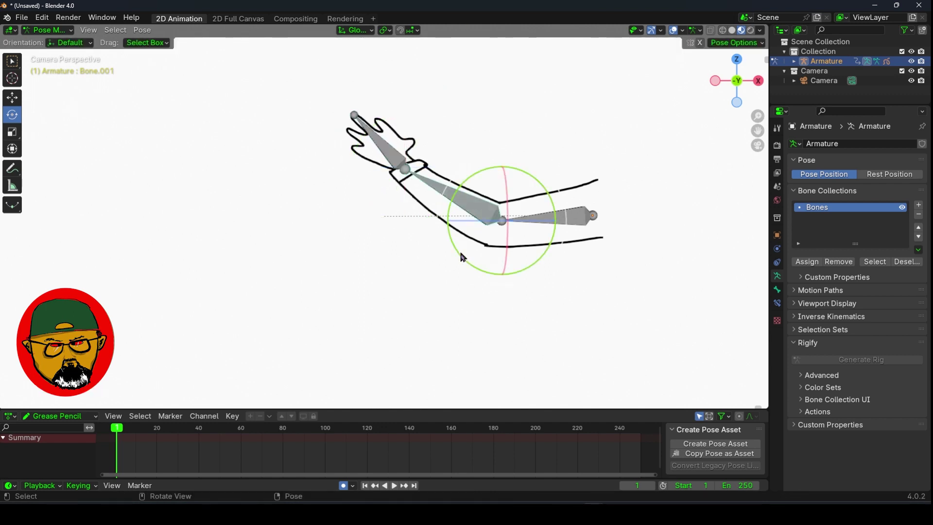
{"action": "mouse_move", "coordinate": [461, 256]}
{"action": "left_mouse_down"}
{"action": "mouse_move", "coordinate": [449, 235]}
{"action": "mouse_move", "coordinate": [467, 265]}
{"action": "mouse_move", "coordinate": [452, 225]}
{"action": "mouse_move", "coordinate": [468, 255]}
{"action": "mouse_move", "coordinate": [458, 229]}
{"action": "mouse_move", "coordinate": [462, 248]}
{"action": "left_mouse_up"}
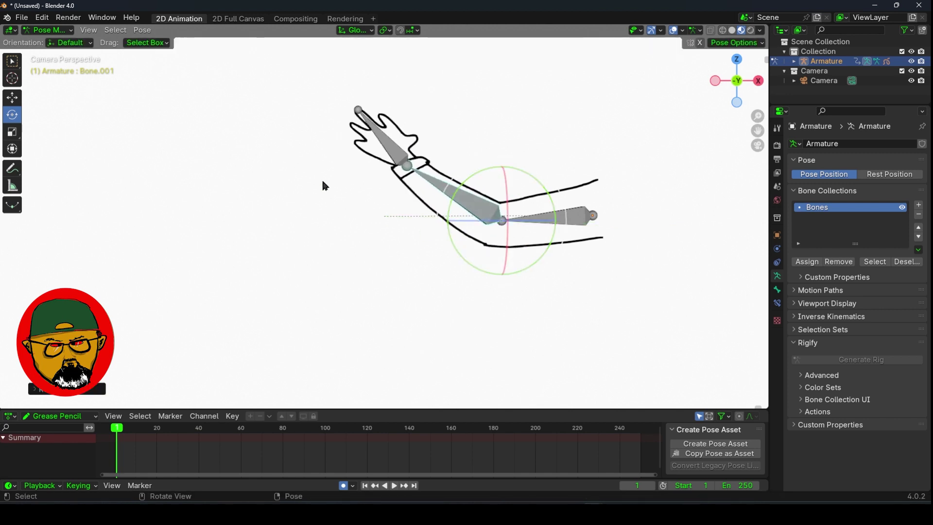
{"action": "left_click", "coordinate": [57, 30]}
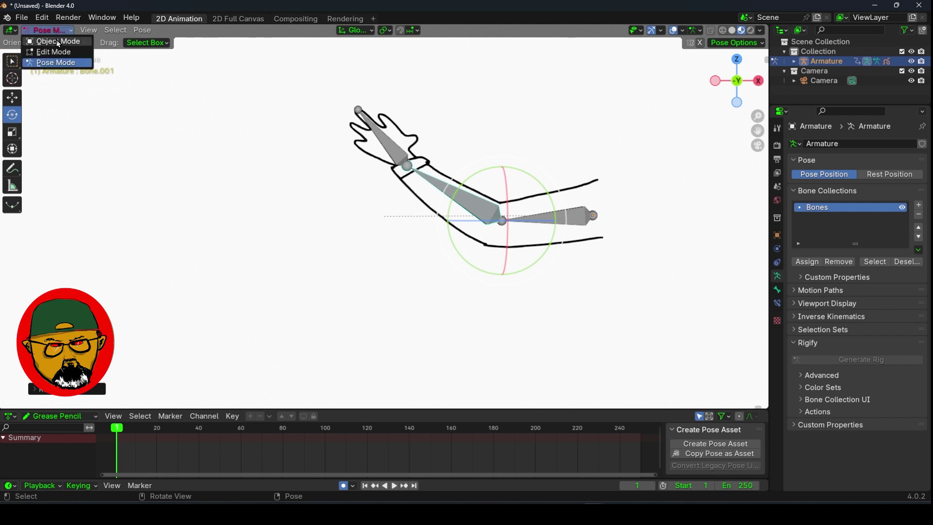
Step: Back in Object Mode, select the arm drawing and make Bone.001 its active vertex group
{"action": "left_click", "coordinate": [57, 41]}
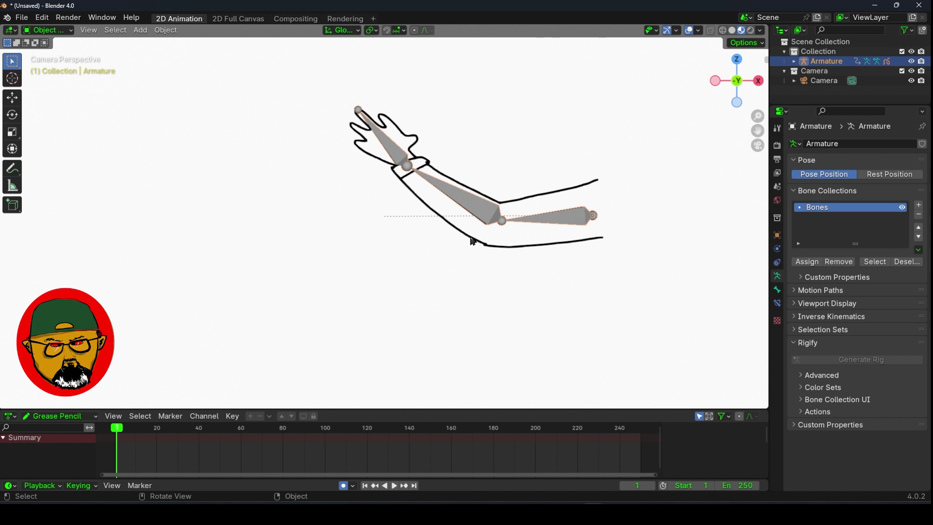
{"action": "left_click", "coordinate": [472, 241]}
{"action": "scroll", "coordinate": [819, 432], "scroll_direction": "down", "scroll_amount": 2}
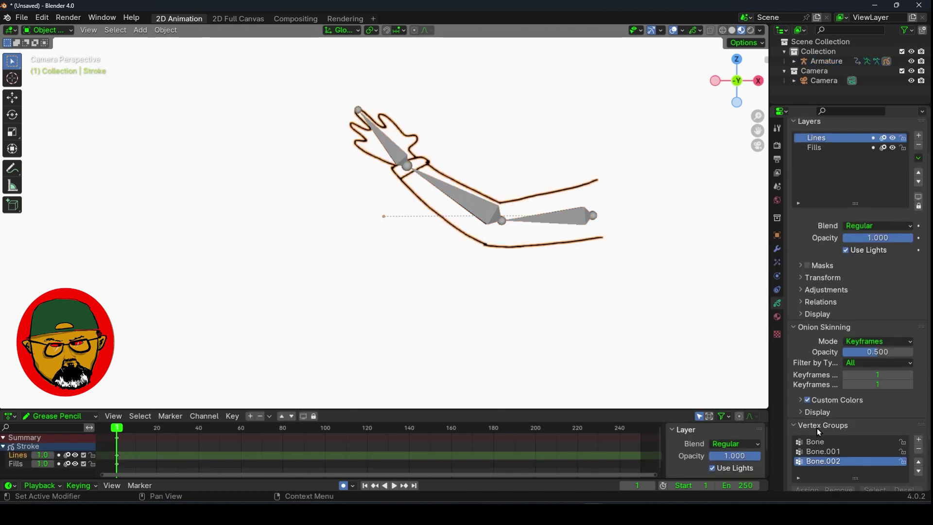
{"action": "left_click", "coordinate": [832, 452]}
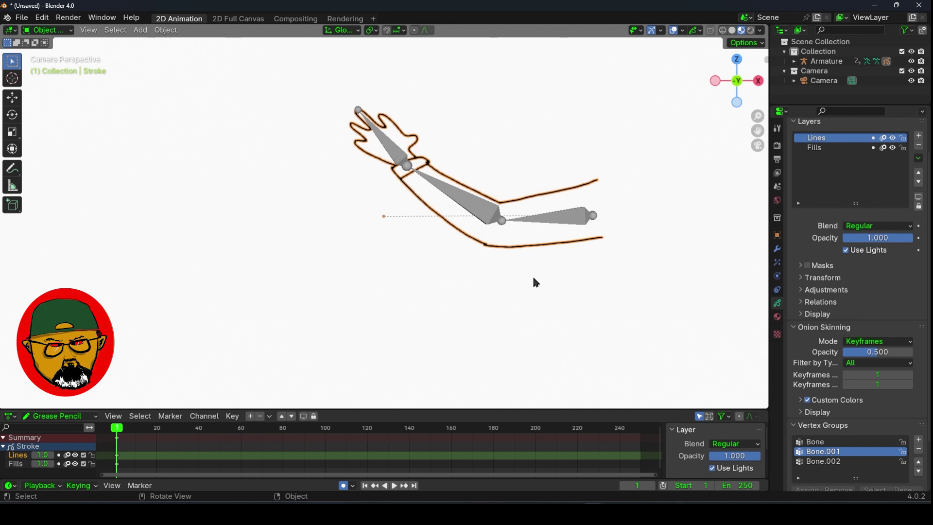
{"action": "left_click", "coordinate": [51, 31]}
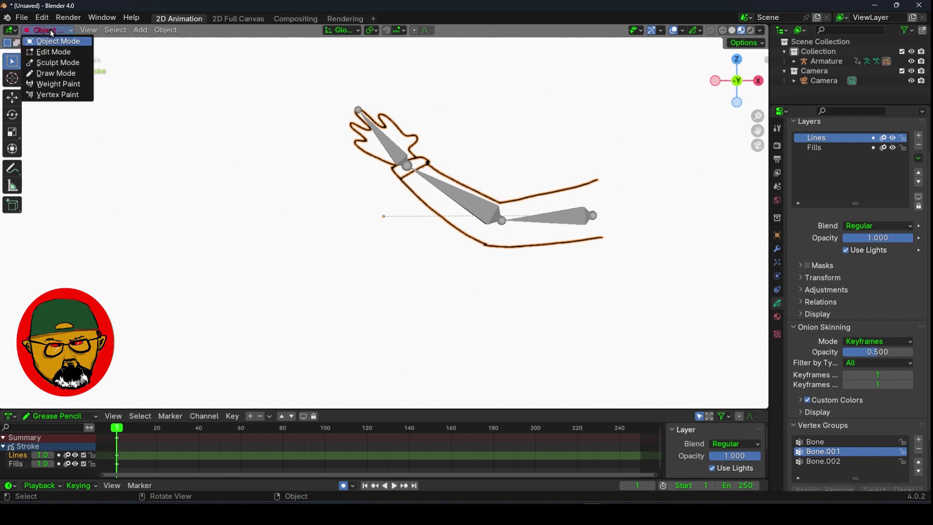
Step: Switch the arm stroke to Weight Paint with a brush weight of 0
{"action": "left_click", "coordinate": [59, 84]}
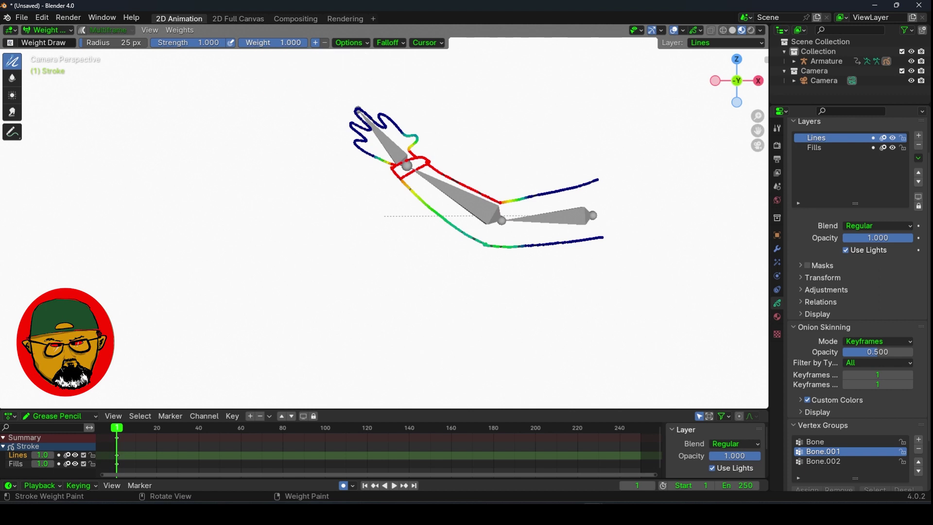
{"action": "left_click", "coordinate": [275, 44]}
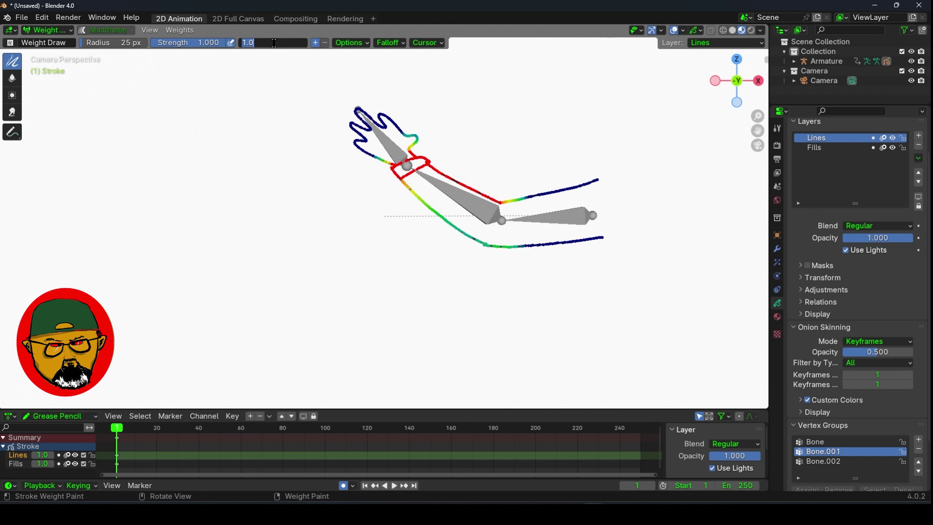
{"action": "left_click", "coordinate": [274, 43]}
{"action": "key", "text": "BackSpace"}
{"action": "key", "text": "BackSpace"}
{"action": "key", "text": "BackSpace"}
{"action": "type", "text": "0"}
{"action": "key", "text": "Return"}
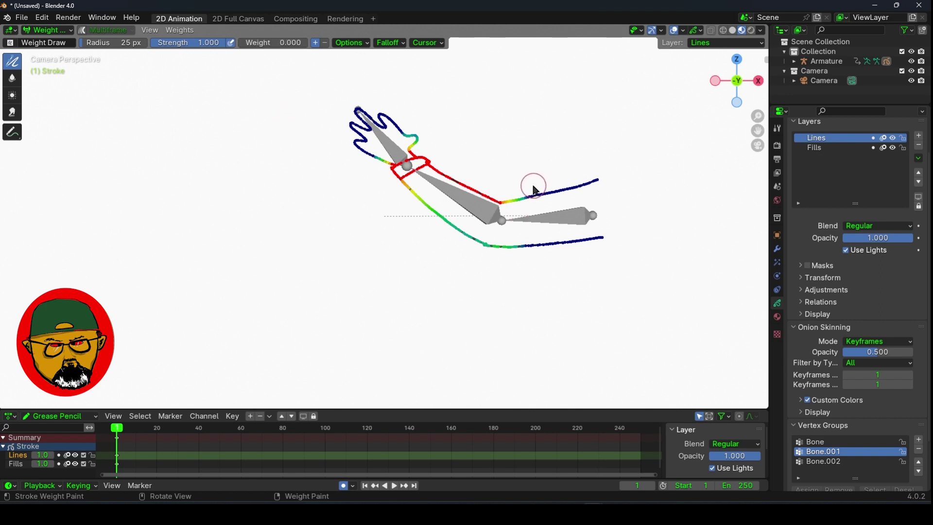
Step: Paint zero weight on the upper and lower arm outlines near the shoulder, then return to Object Mode
{"action": "mouse_move", "coordinate": [535, 185]}
{"action": "left_mouse_down"}
{"action": "mouse_move", "coordinate": [506, 203]}
{"action": "mouse_move", "coordinate": [527, 200]}
{"action": "mouse_move", "coordinate": [540, 214]}
{"action": "left_mouse_up"}
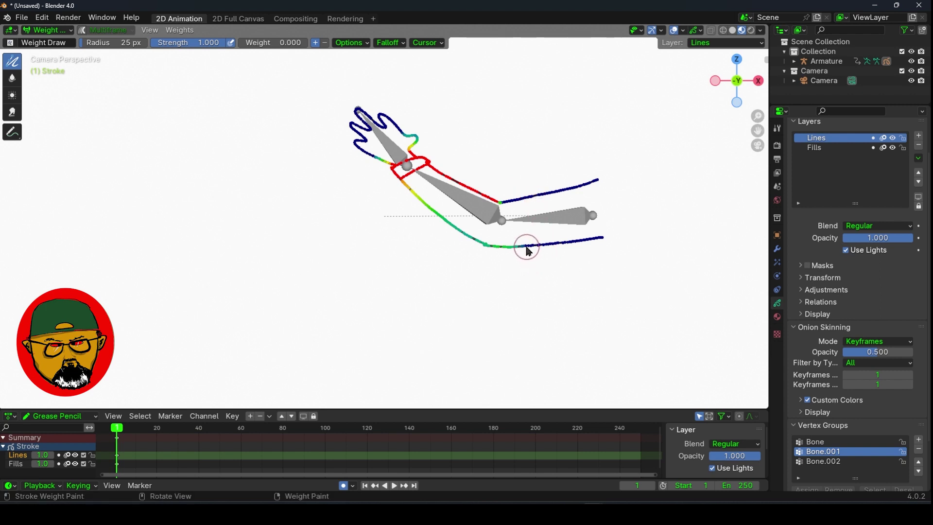
{"action": "mouse_move", "coordinate": [527, 248]}
{"action": "left_mouse_down"}
{"action": "mouse_move", "coordinate": [497, 251]}
{"action": "mouse_move", "coordinate": [523, 266]}
{"action": "left_mouse_up"}
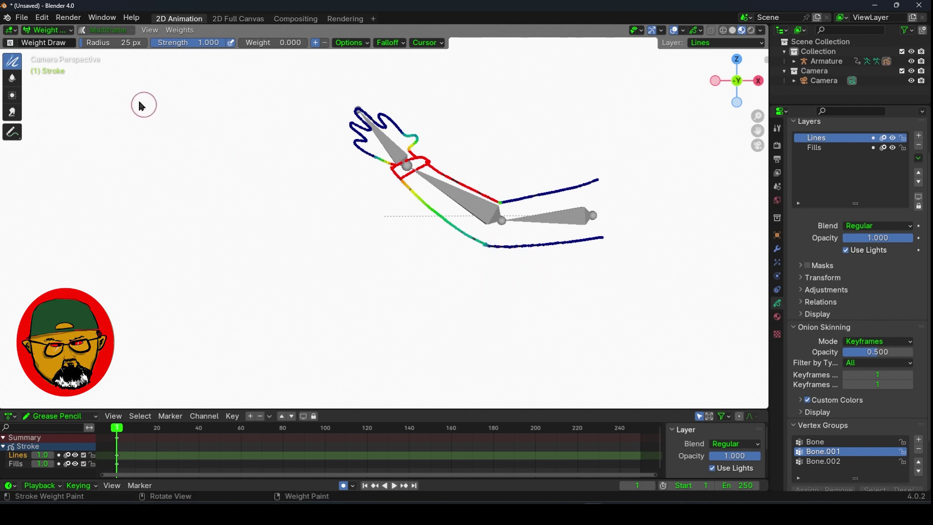
{"action": "left_click", "coordinate": [47, 31]}
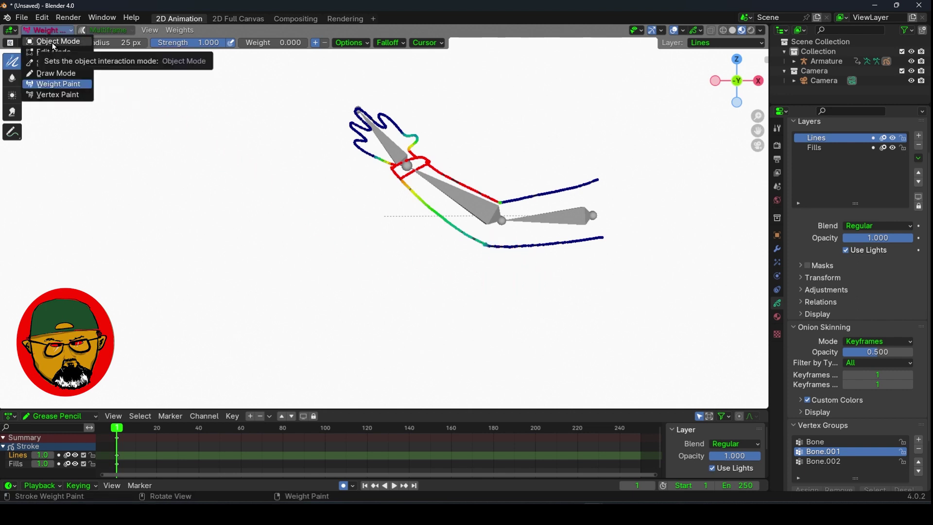
{"action": "left_click", "coordinate": [52, 41]}
Step: Rotate Bone.001 in Pose Mode to test the arm bend, then reveal the other Blender window
{"action": "left_click", "coordinate": [466, 209]}
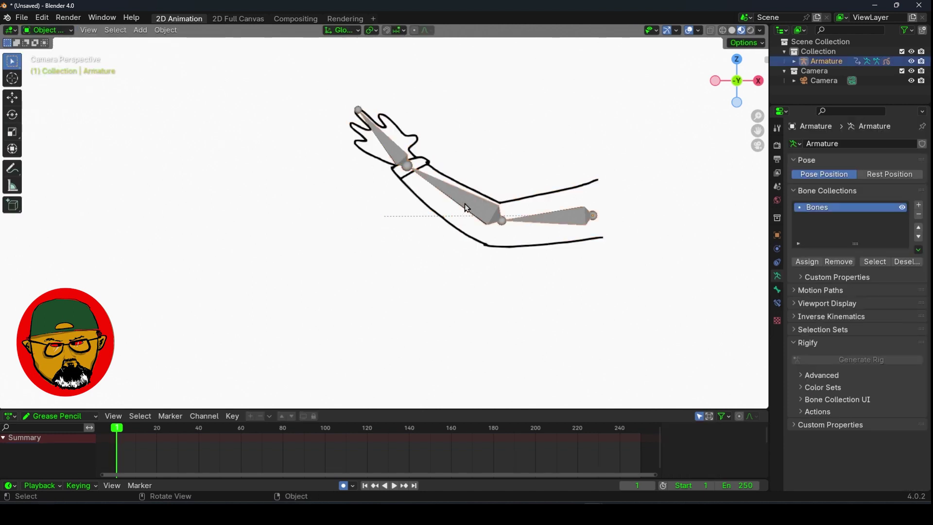
{"action": "left_click", "coordinate": [44, 31]}
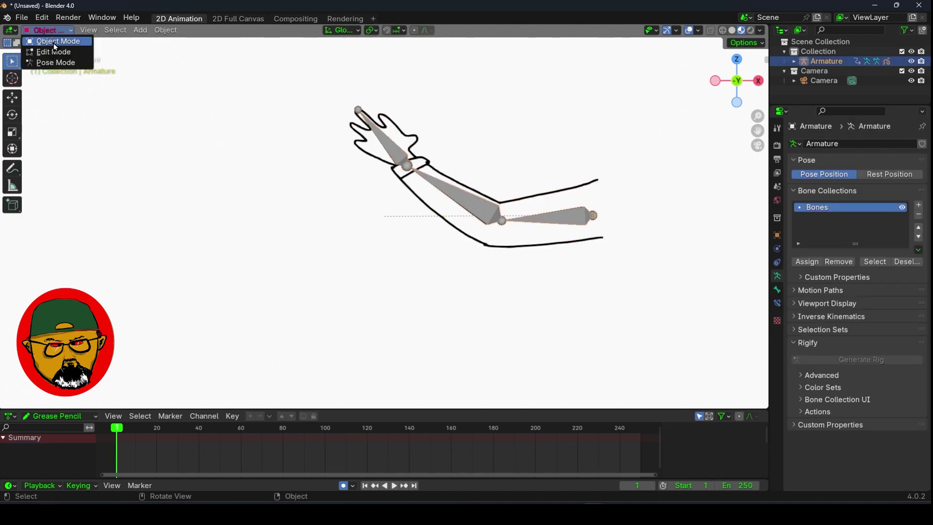
{"action": "left_click", "coordinate": [50, 59]}
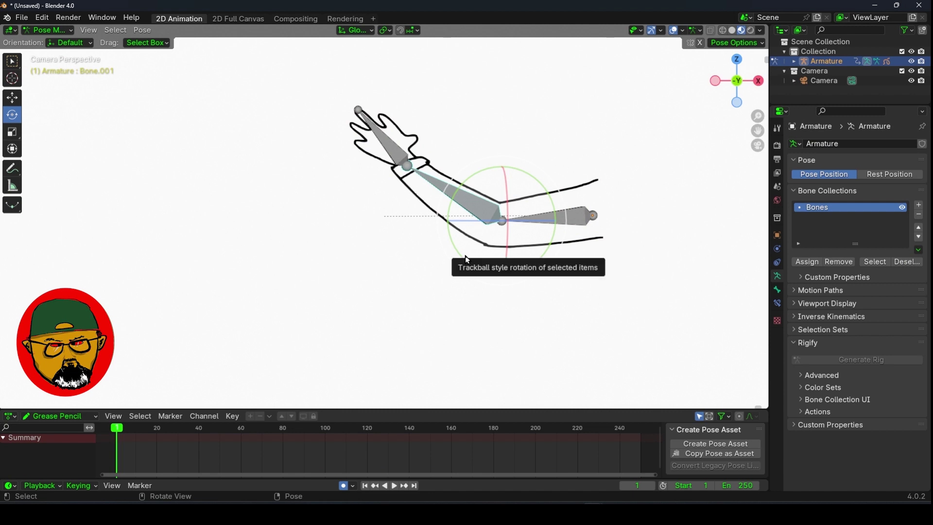
{"action": "mouse_move", "coordinate": [458, 256]}
{"action": "left_mouse_down"}
{"action": "mouse_move", "coordinate": [445, 236]}
{"action": "mouse_move", "coordinate": [474, 266]}
{"action": "mouse_move", "coordinate": [465, 253]}
{"action": "left_mouse_up"}
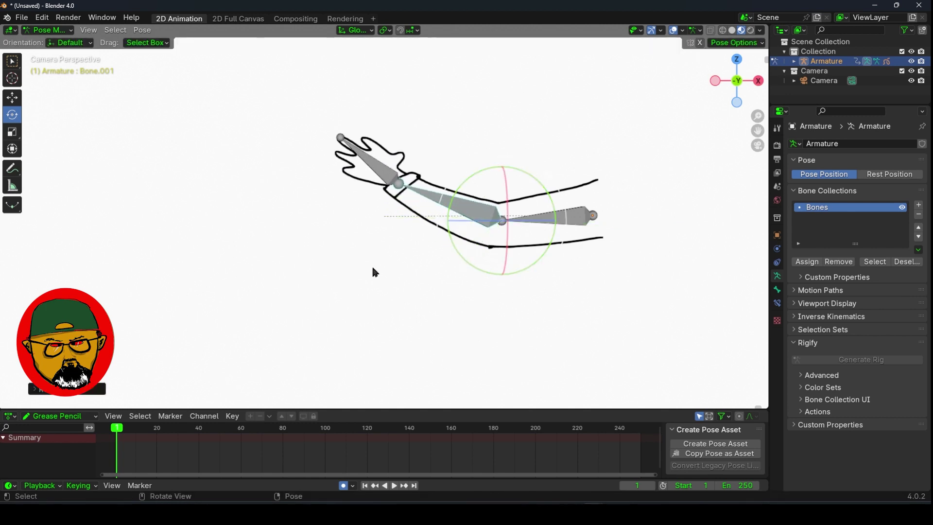
{"action": "left_click", "coordinate": [876, 5]}
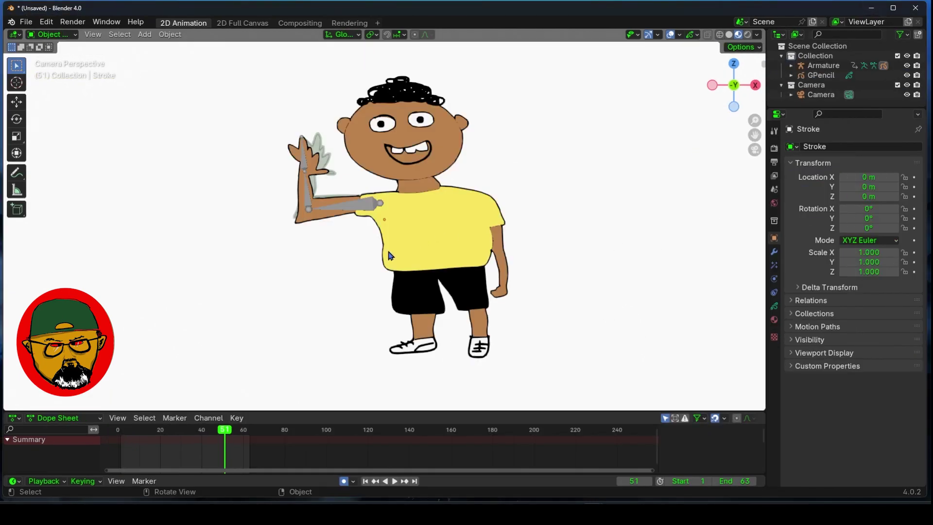
Step: At frame 14, select the character's Stroke object and make Bone.002 its active vertex group
{"action": "left_click_drag", "start_coordinate": [224, 430], "coordinate": [149, 435]}
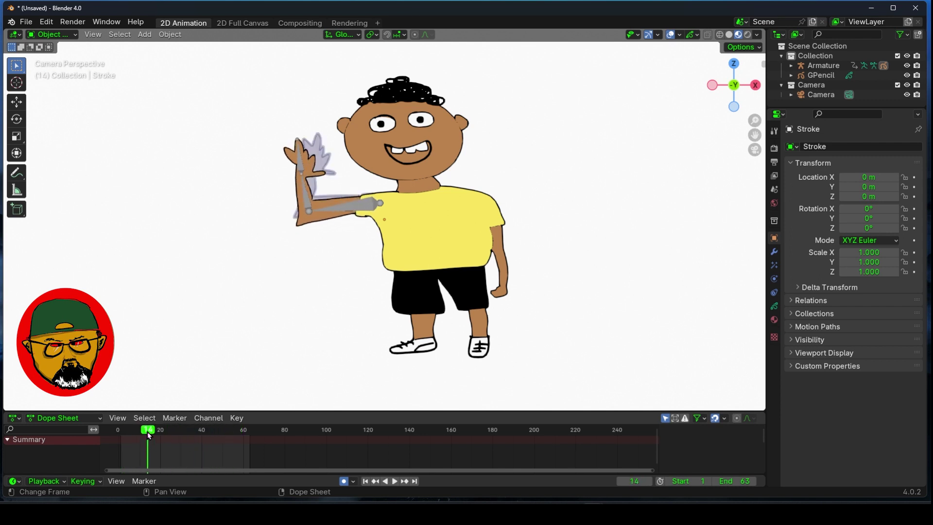
{"action": "left_click", "coordinate": [58, 35]}
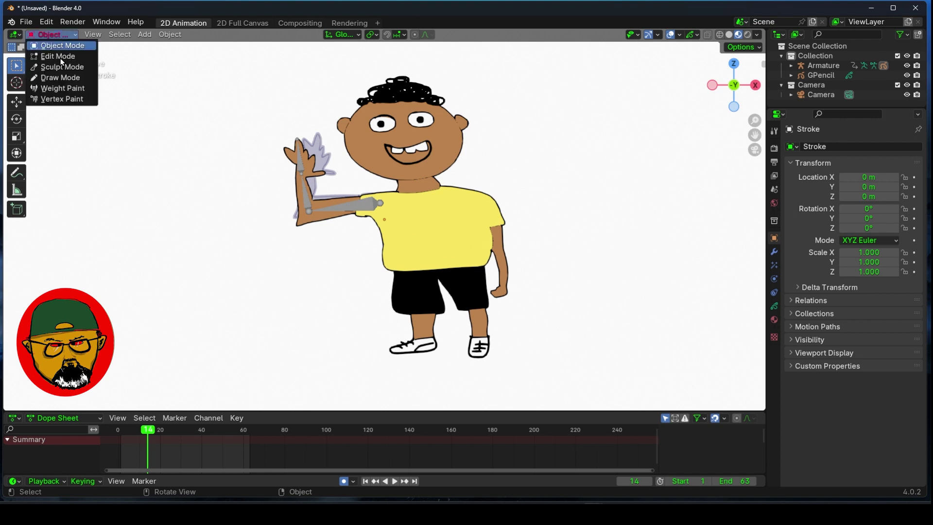
{"action": "left_click", "coordinate": [300, 195]}
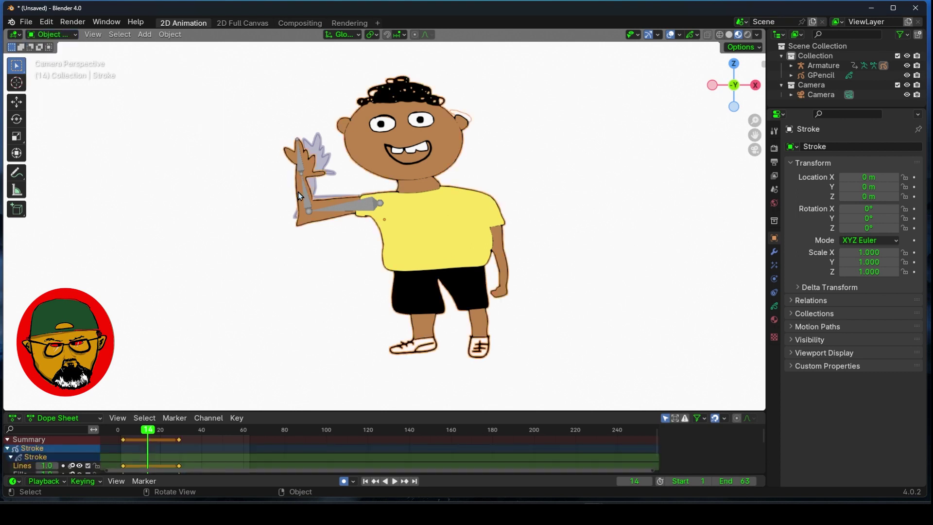
{"action": "left_click", "coordinate": [773, 306]}
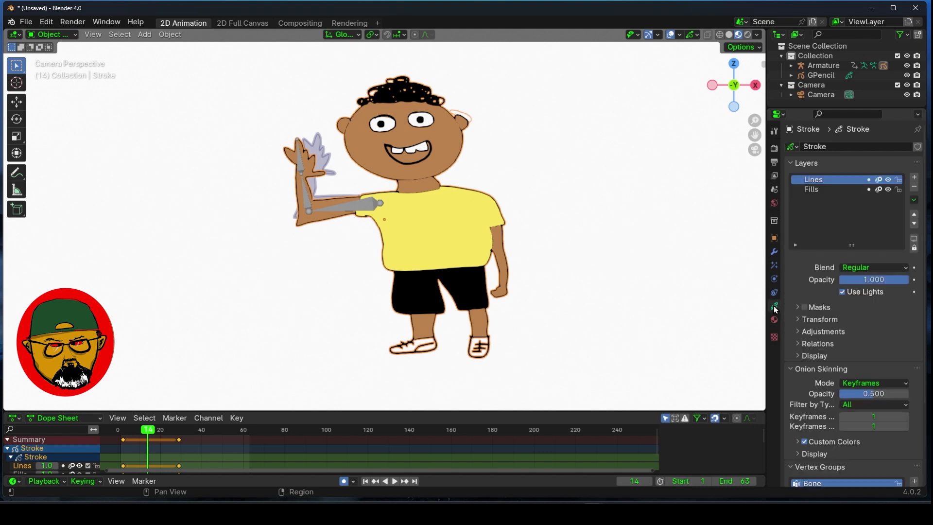
{"action": "scroll", "coordinate": [835, 390], "scroll_direction": "down", "scroll_amount": 4}
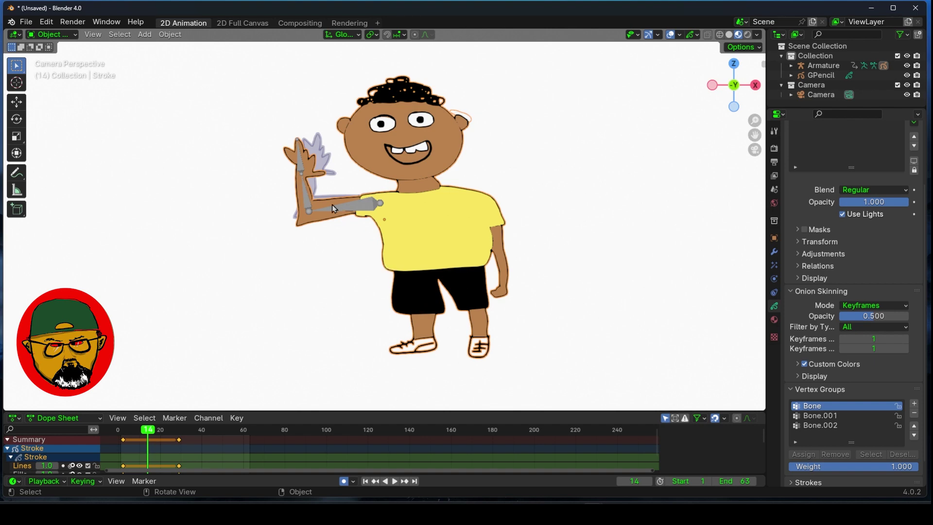
{"action": "left_click", "coordinate": [819, 426]}
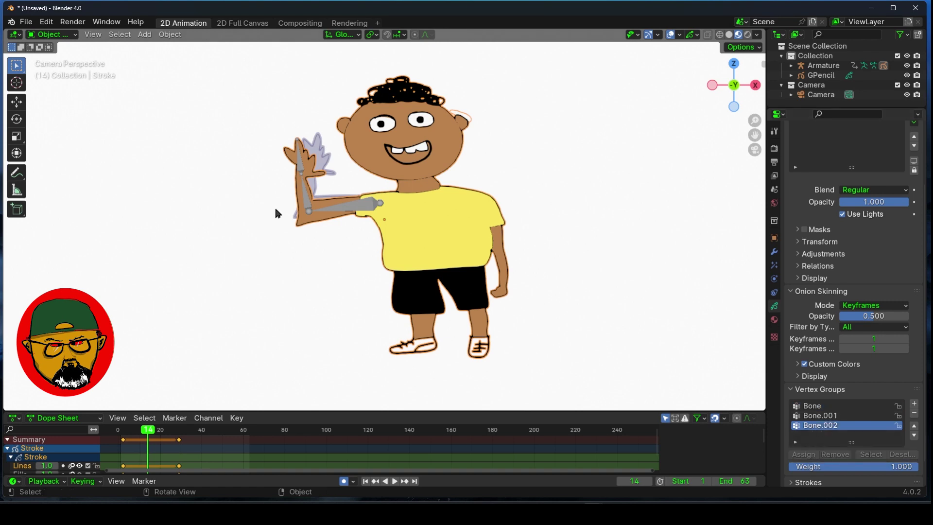
Step: Switch the character stroke to Weight Paint and inspect the Bone.002, Bone.001 and Bone group weights
{"action": "left_click", "coordinate": [58, 38]}
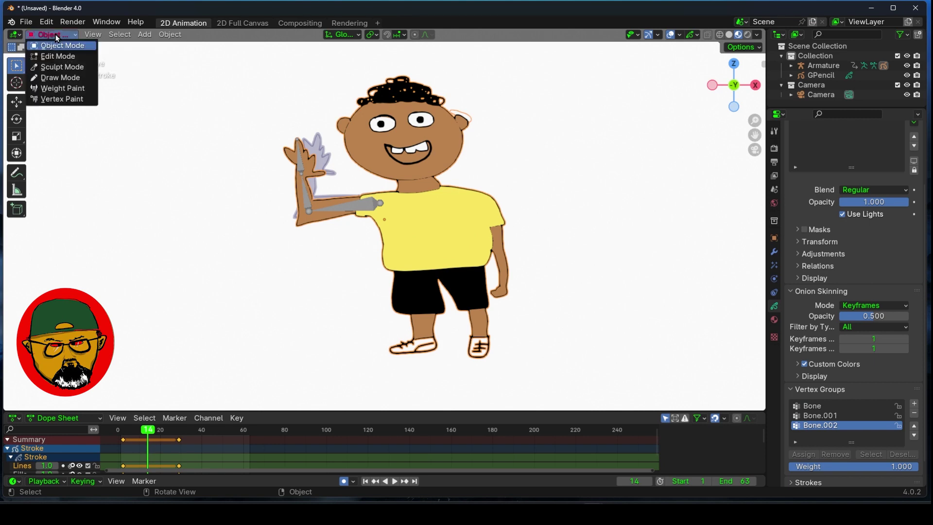
{"action": "left_click", "coordinate": [60, 89]}
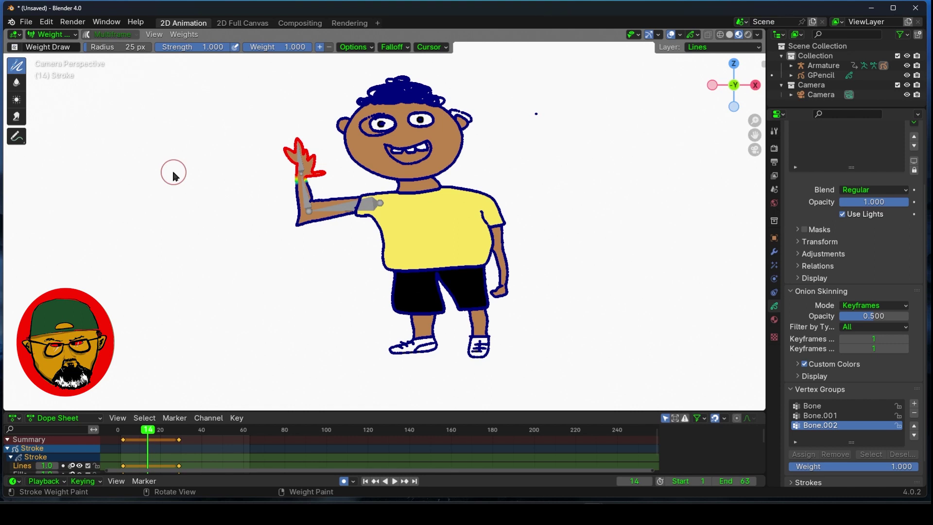
{"action": "left_click", "coordinate": [821, 415]}
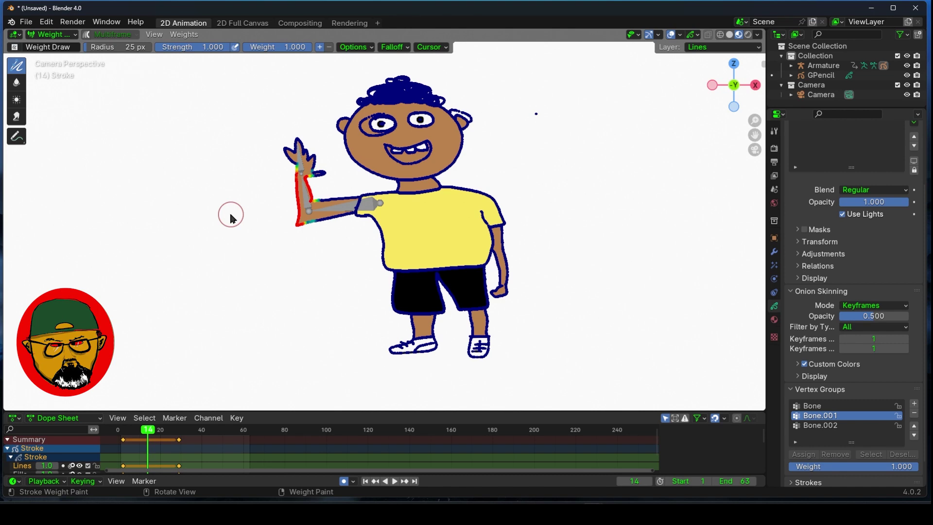
{"action": "key", "text": "Up"}
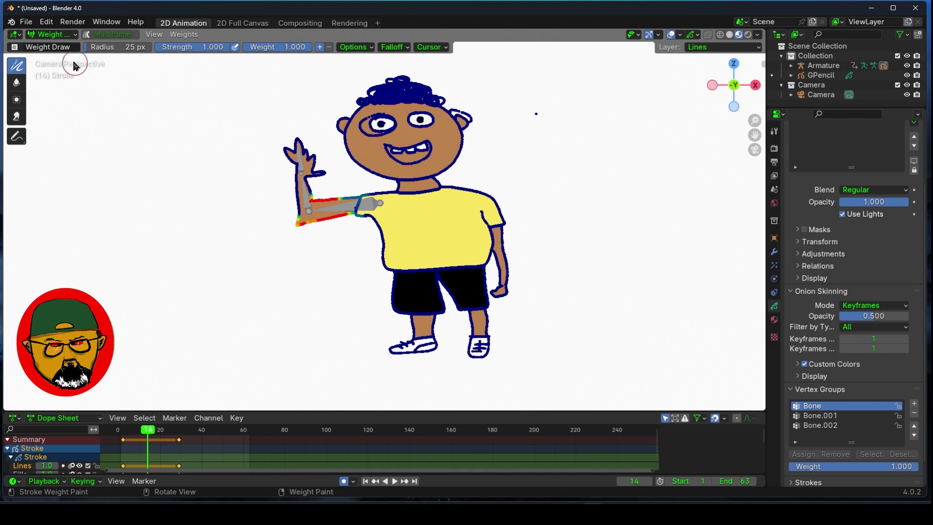
{"action": "left_click", "coordinate": [52, 36]}
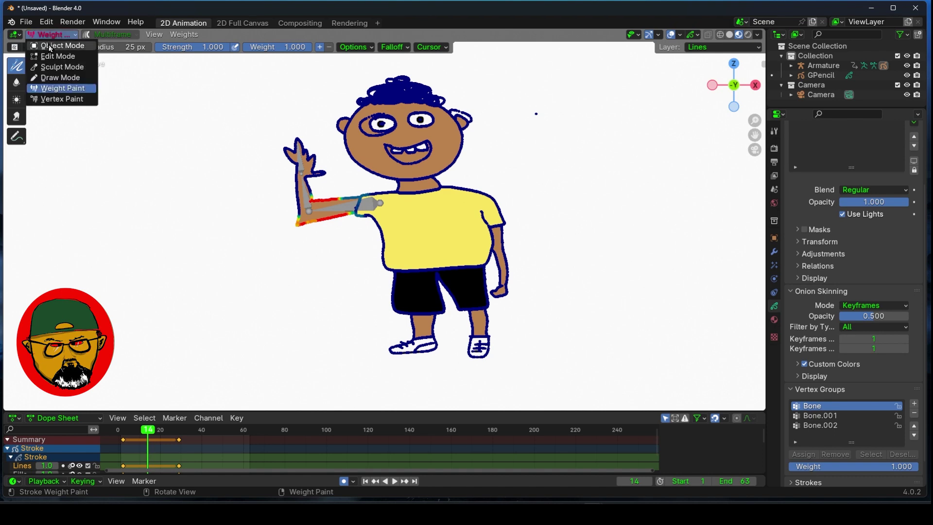
Step: Select the character's Stroke object and switch it to Draw Mode
{"action": "left_click", "coordinate": [51, 47]}
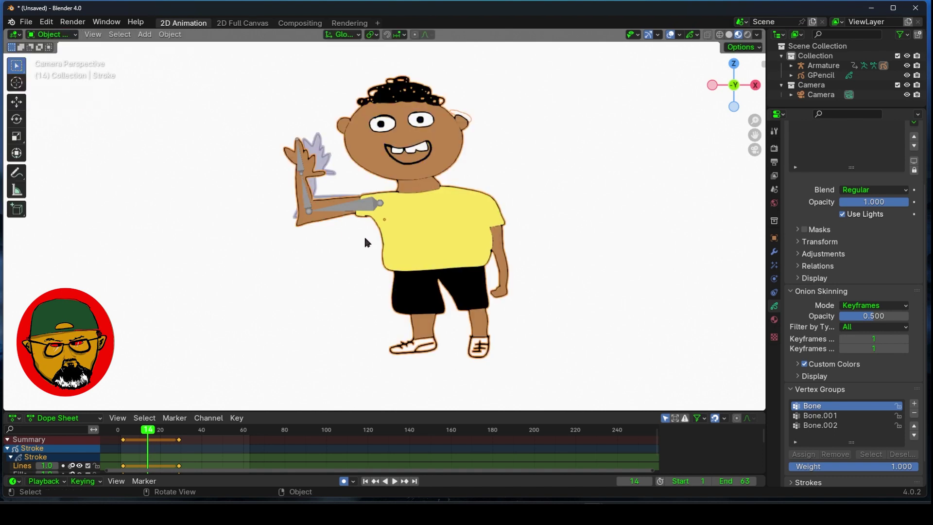
{"action": "left_click", "coordinate": [335, 217]}
{"action": "left_click", "coordinate": [335, 218]}
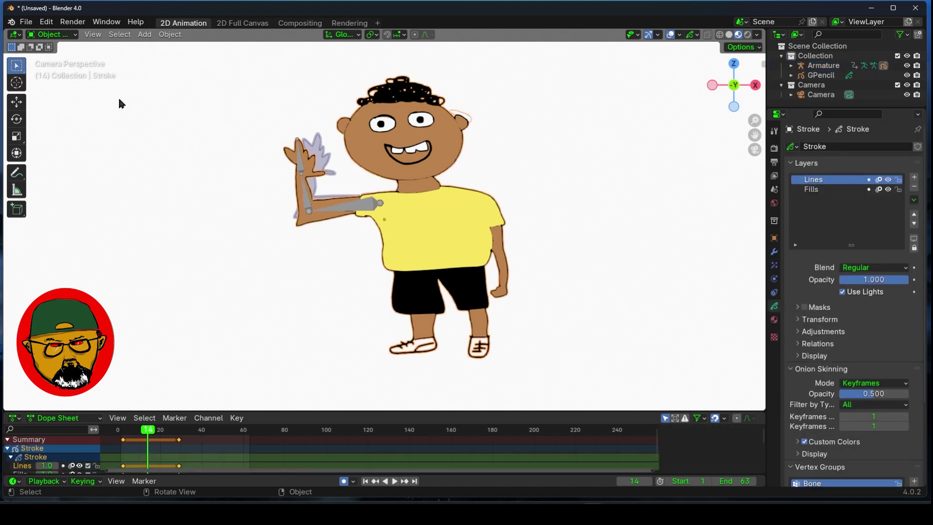
{"action": "left_click", "coordinate": [54, 35]}
{"action": "left_click", "coordinate": [65, 77]}
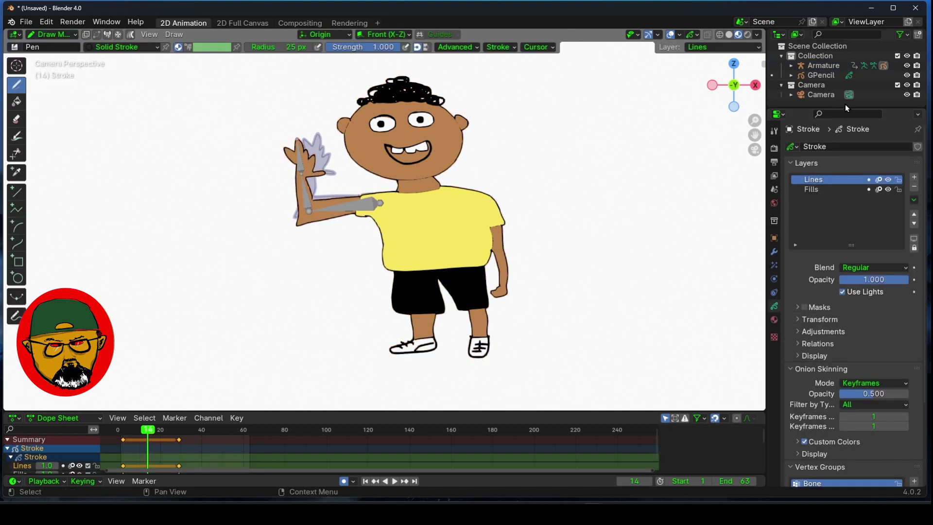
Step: Hide the armature, play and scrub the wave, then show it again in Object Mode at frame 30
{"action": "left_click", "coordinate": [907, 66]}
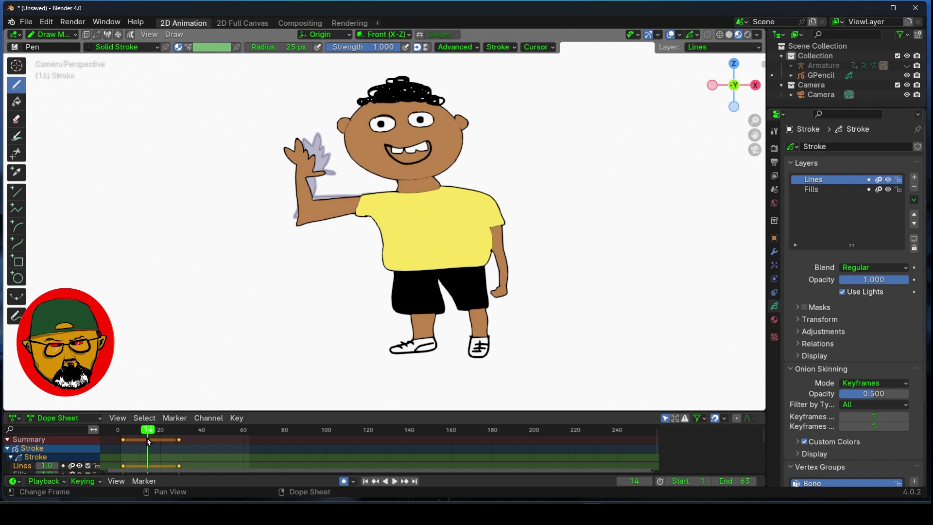
{"action": "key", "text": "space"}
{"action": "mouse_move", "coordinate": [178, 438]}
{"action": "left_mouse_down"}
{"action": "mouse_move", "coordinate": [207, 439]}
{"action": "mouse_move", "coordinate": [150, 440]}
{"action": "mouse_move", "coordinate": [212, 442]}
{"action": "mouse_move", "coordinate": [145, 445]}
{"action": "mouse_move", "coordinate": [183, 447]}
{"action": "left_mouse_up"}
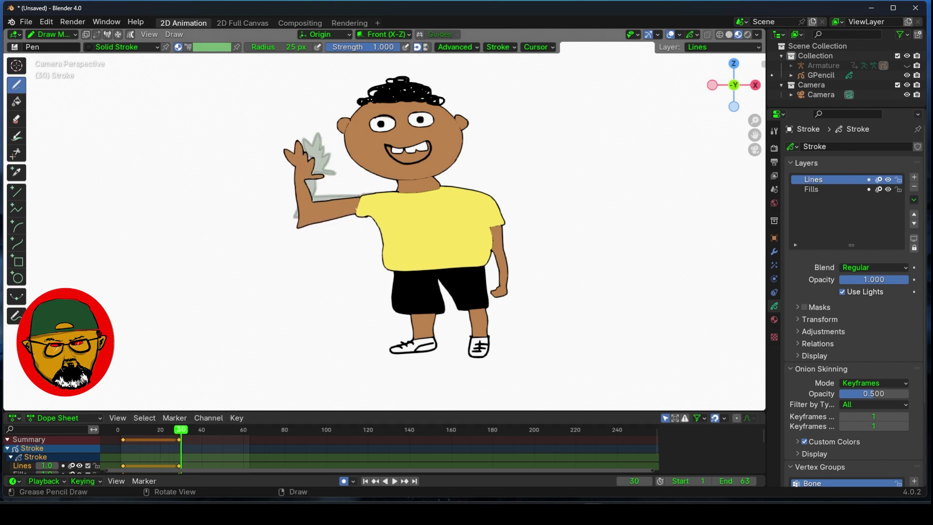
{"action": "left_click", "coordinate": [907, 68]}
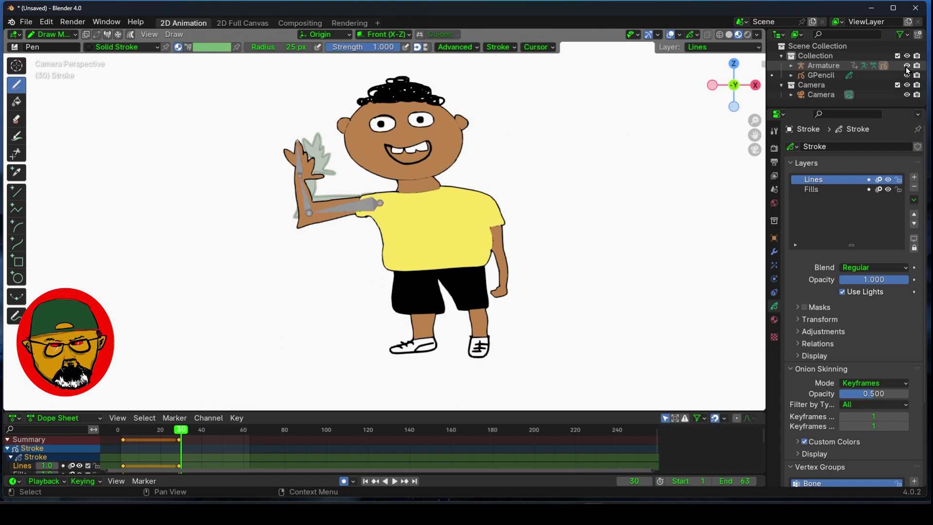
{"action": "left_click", "coordinate": [56, 35]}
{"action": "left_click", "coordinate": [60, 46]}
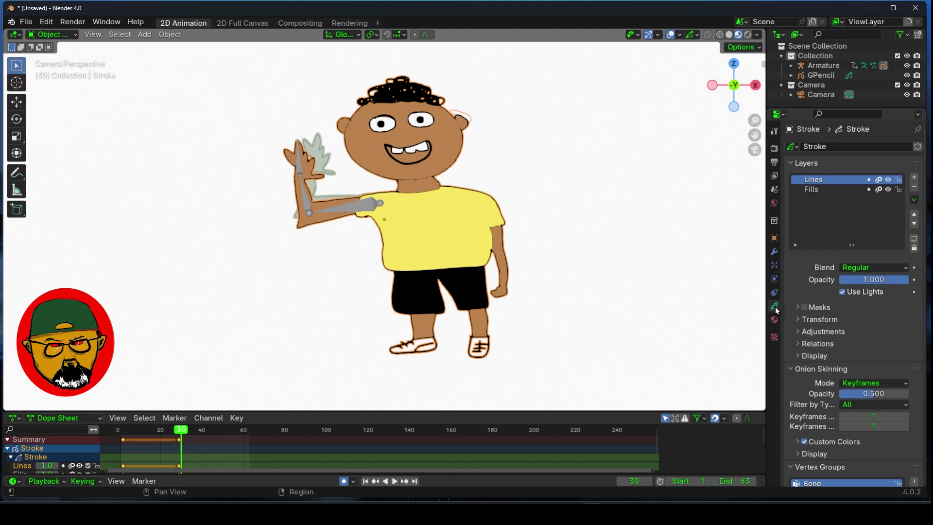
{"action": "scroll", "coordinate": [833, 357], "scroll_direction": "down", "scroll_amount": 5}
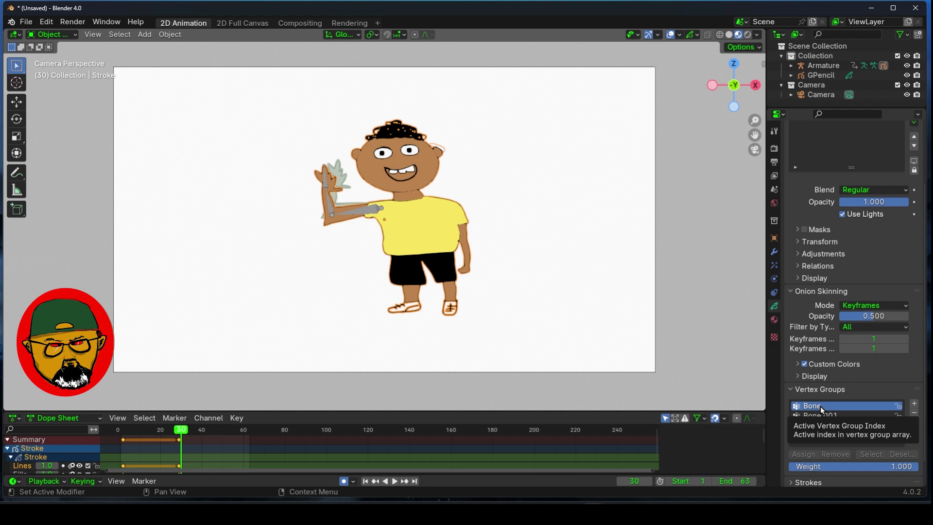
Step: Paint full Bone weight along the upper arm and armpit edge, then return to Object Mode
{"action": "left_click", "coordinate": [56, 35]}
{"action": "left_click", "coordinate": [66, 87]}
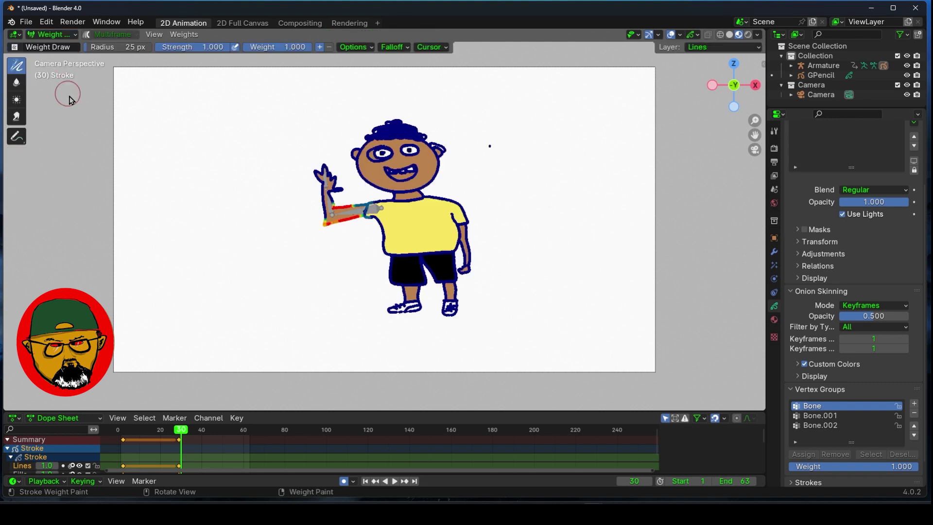
{"action": "scroll", "coordinate": [219, 192], "scroll_direction": "up", "scroll_amount": 3}
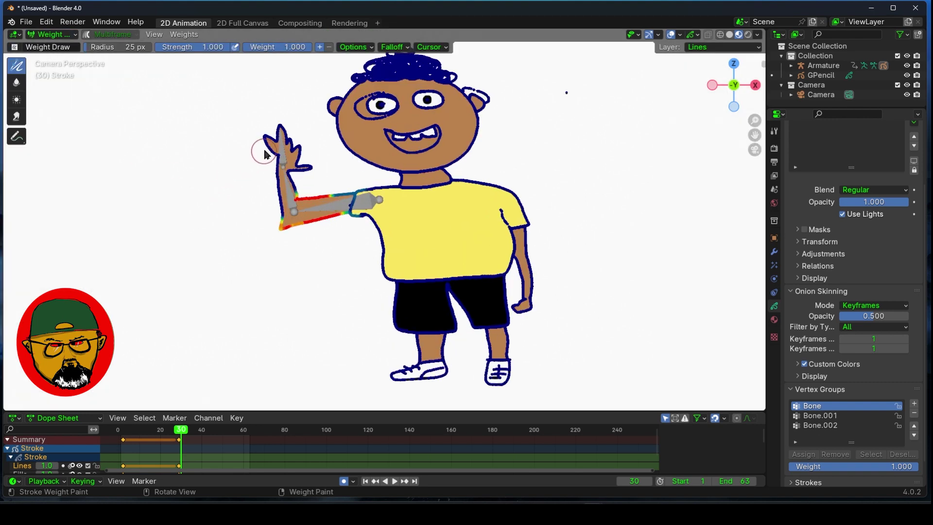
{"action": "mouse_move", "coordinate": [338, 201]}
{"action": "left_mouse_down"}
{"action": "mouse_move", "coordinate": [370, 201]}
{"action": "mouse_move", "coordinate": [369, 213]}
{"action": "mouse_move", "coordinate": [341, 214]}
{"action": "mouse_move", "coordinate": [377, 222]}
{"action": "left_mouse_up"}
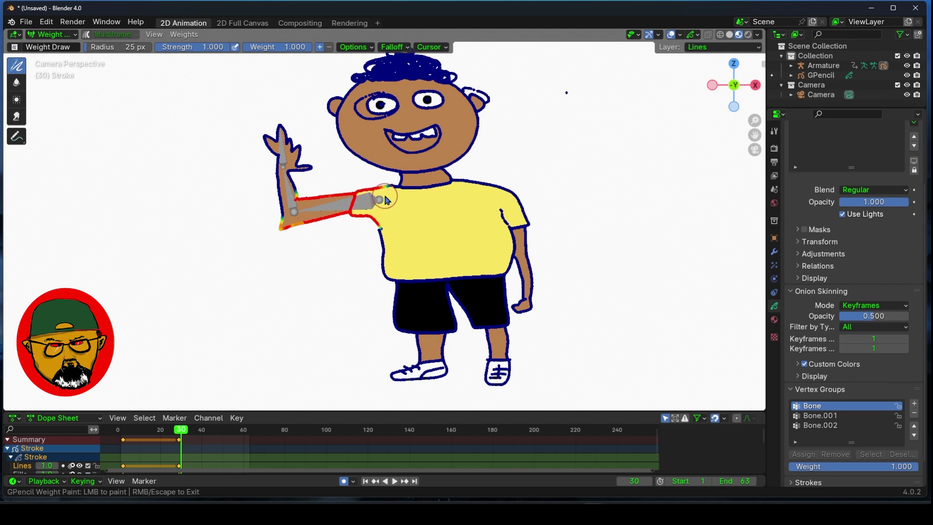
{"action": "mouse_move", "coordinate": [384, 209]}
{"action": "left_mouse_down"}
{"action": "mouse_move", "coordinate": [379, 236]}
{"action": "mouse_move", "coordinate": [359, 228]}
{"action": "left_mouse_up"}
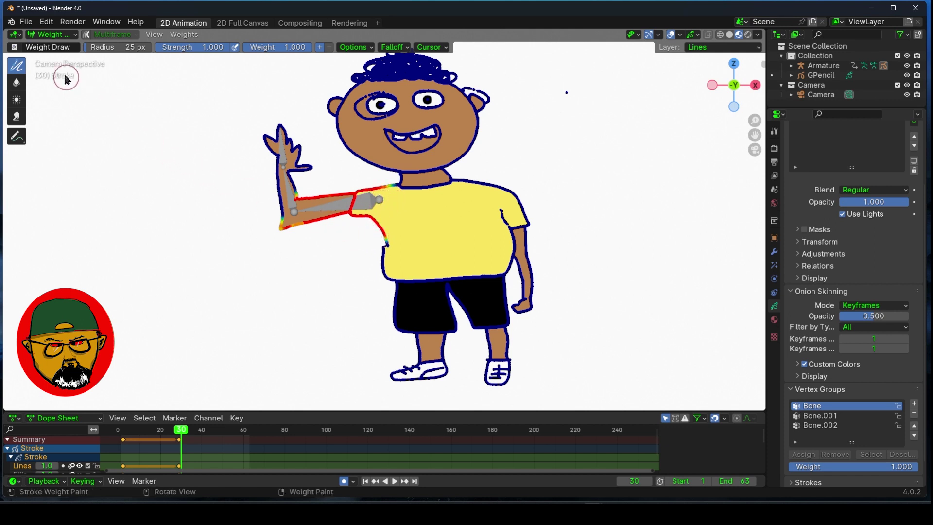
{"action": "left_click", "coordinate": [52, 34]}
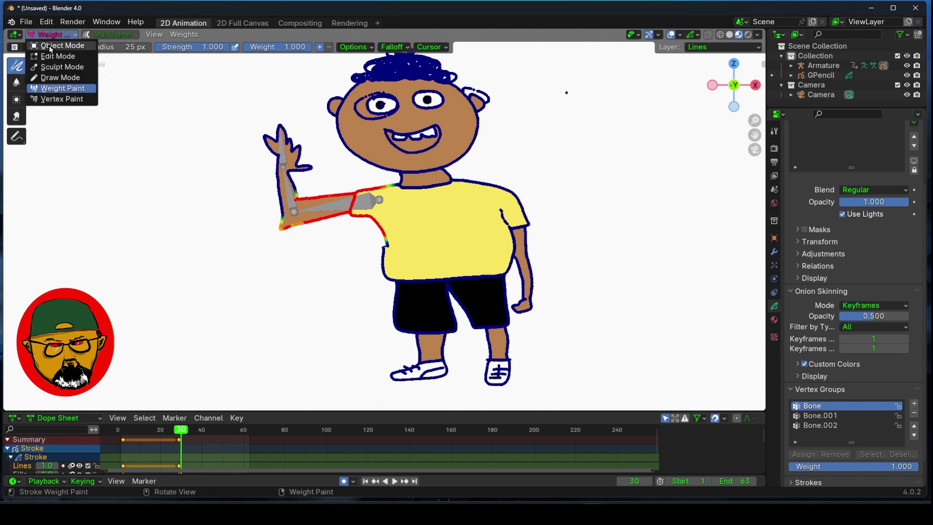
{"action": "left_click", "coordinate": [52, 46]}
Step: Rotate the upper-arm bone about 13 degrees in Pose Mode, then return to Object Mode
{"action": "left_click", "coordinate": [313, 216]}
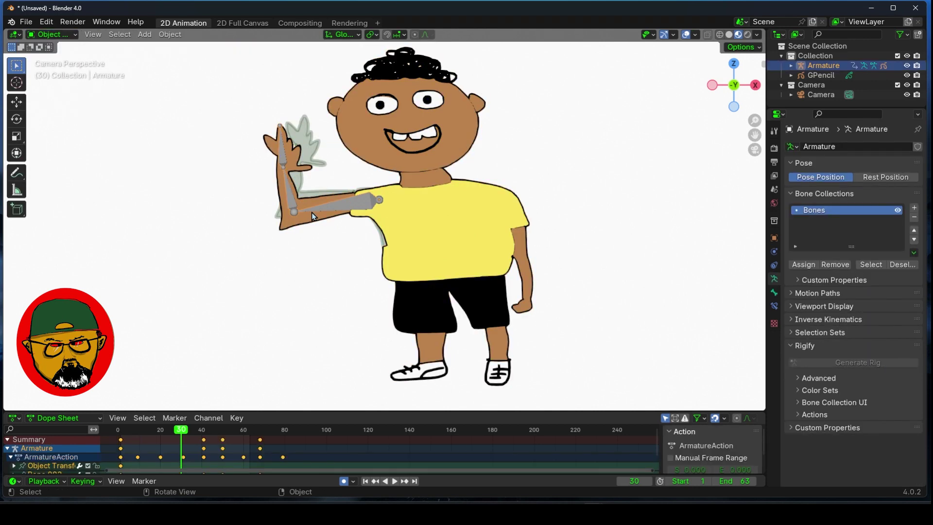
{"action": "left_click", "coordinate": [53, 35]}
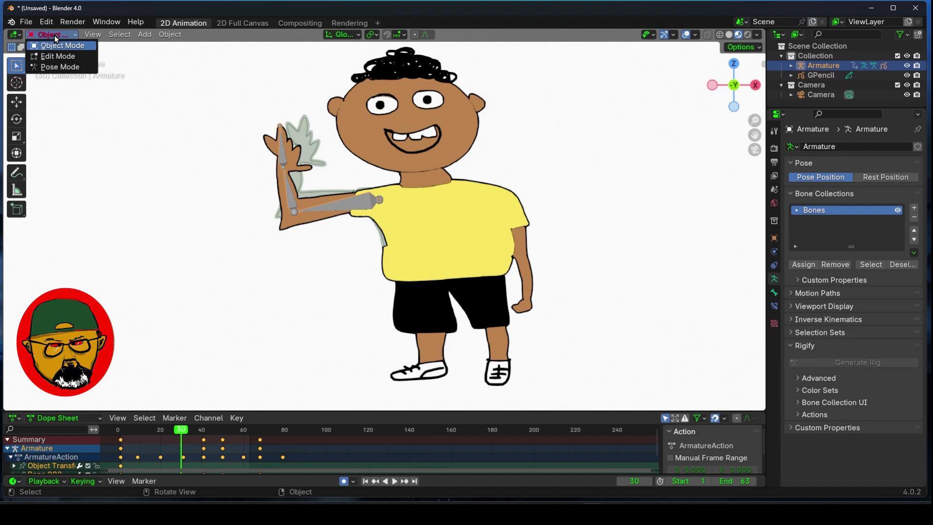
{"action": "left_click", "coordinate": [56, 67]}
{"action": "left_click", "coordinate": [330, 208]}
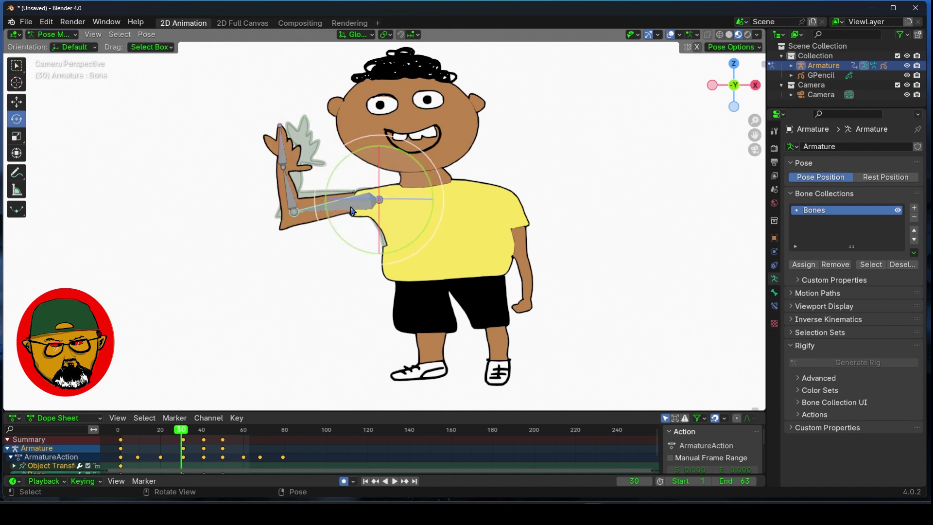
{"action": "mouse_move", "coordinate": [329, 225]}
{"action": "left_mouse_down"}
{"action": "mouse_move", "coordinate": [320, 203]}
{"action": "mouse_move", "coordinate": [350, 249]}
{"action": "mouse_move", "coordinate": [329, 236]}
{"action": "mouse_move", "coordinate": [349, 248]}
{"action": "mouse_move", "coordinate": [324, 218]}
{"action": "mouse_move", "coordinate": [329, 230]}
{"action": "mouse_move", "coordinate": [345, 244]}
{"action": "mouse_move", "coordinate": [325, 210]}
{"action": "mouse_move", "coordinate": [350, 257]}
{"action": "mouse_move", "coordinate": [321, 199]}
{"action": "mouse_move", "coordinate": [345, 243]}
{"action": "mouse_move", "coordinate": [382, 266]}
{"action": "mouse_move", "coordinate": [340, 227]}
{"action": "left_mouse_up"}
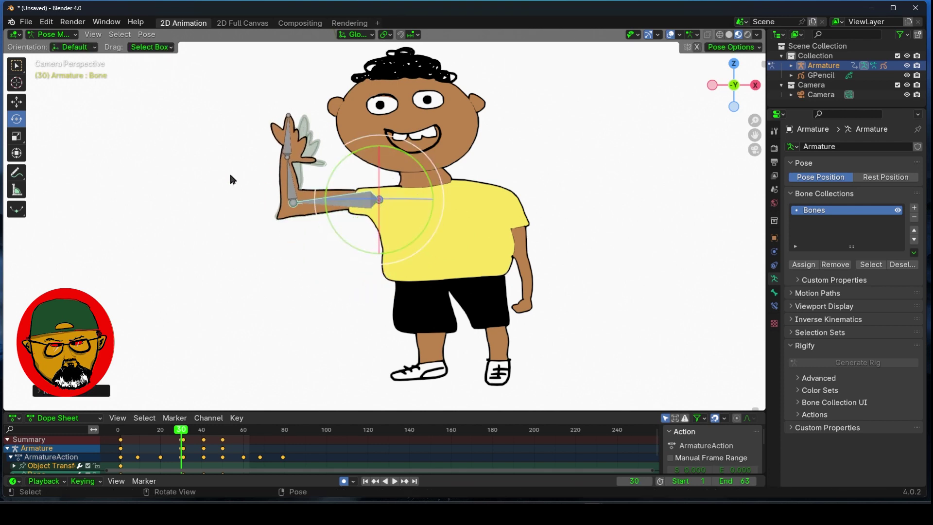
{"action": "left_click", "coordinate": [67, 35]}
{"action": "left_click", "coordinate": [64, 42]}
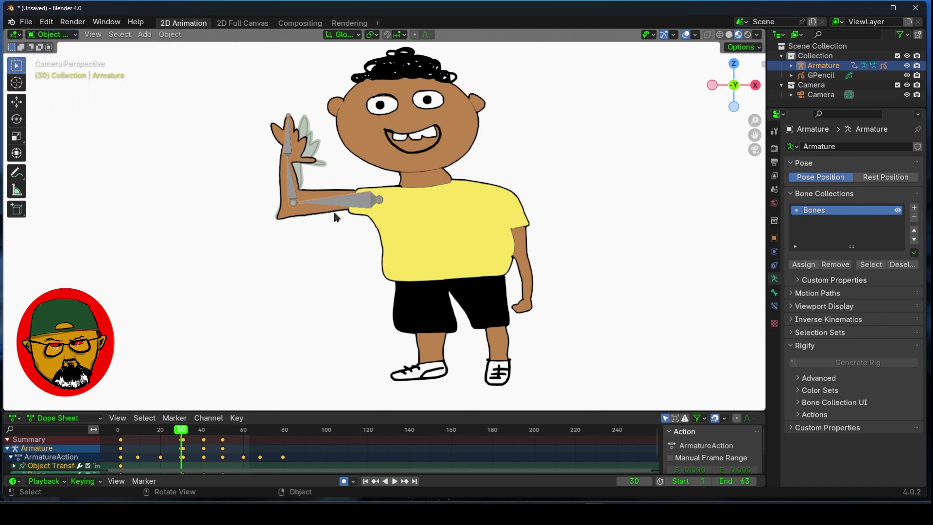
Step: With a brush weight of 0 in Weight Paint, erase the shirt's shoulder outline weight, then return to Object Mode
{"action": "left_click", "coordinate": [380, 235]}
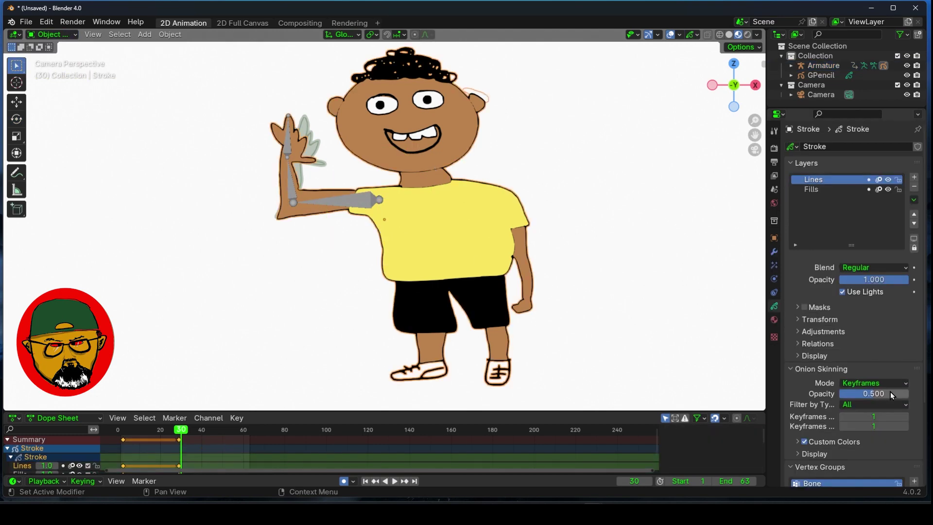
{"action": "scroll", "coordinate": [832, 358], "scroll_direction": "down", "scroll_amount": 5}
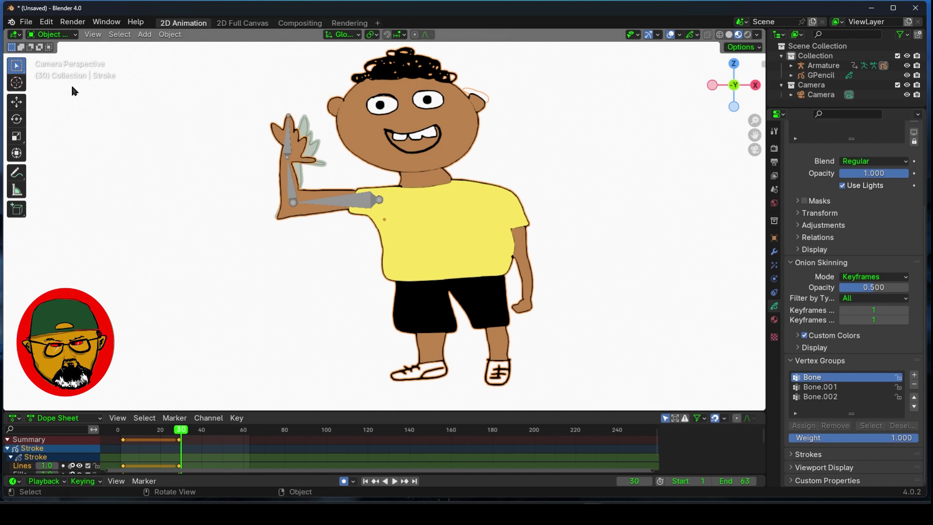
{"action": "left_click", "coordinate": [54, 35]}
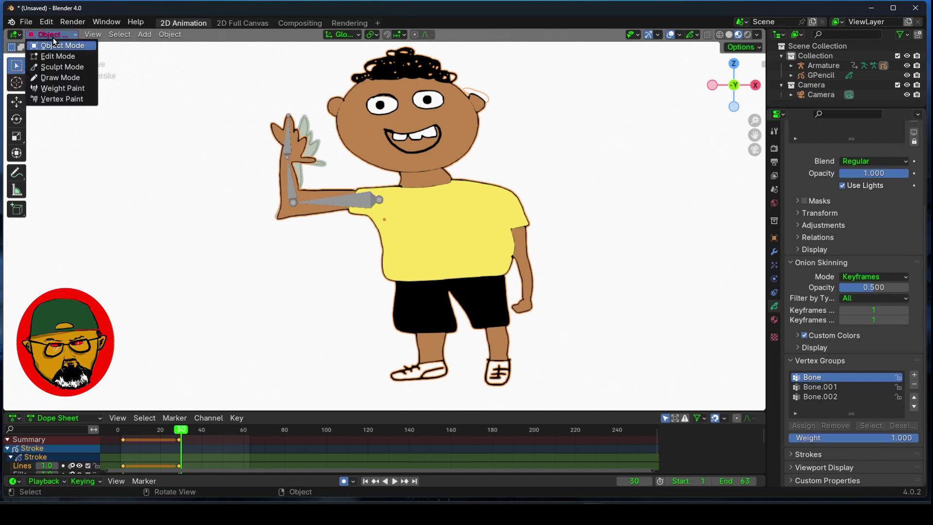
{"action": "left_click", "coordinate": [65, 89]}
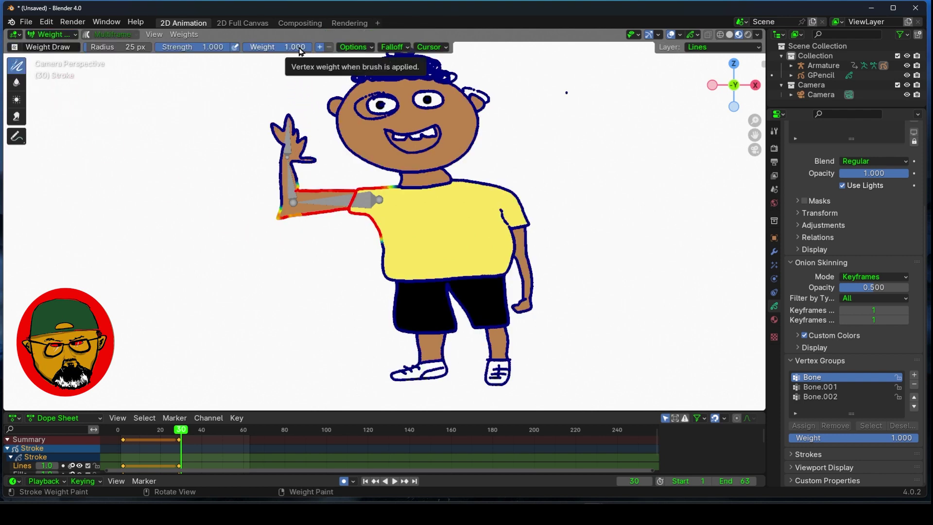
{"action": "left_click_drag", "start_coordinate": [300, 50], "coordinate": [292, 50]}
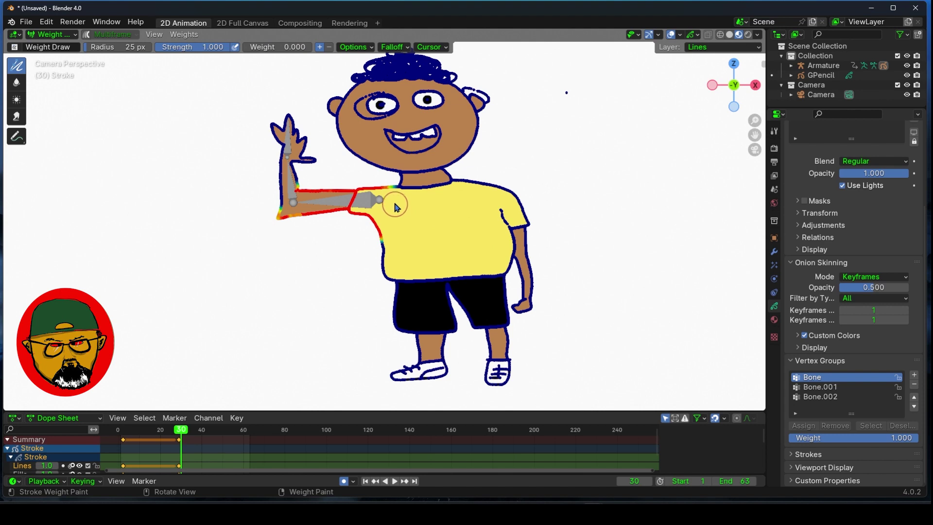
{"action": "mouse_move", "coordinate": [395, 203]}
{"action": "left_mouse_down"}
{"action": "mouse_move", "coordinate": [364, 199]}
{"action": "mouse_move", "coordinate": [357, 211]}
{"action": "mouse_move", "coordinate": [382, 247]}
{"action": "mouse_move", "coordinate": [374, 209]}
{"action": "mouse_move", "coordinate": [359, 193]}
{"action": "mouse_move", "coordinate": [392, 218]}
{"action": "left_mouse_up"}
{"action": "left_click", "coordinate": [51, 35]}
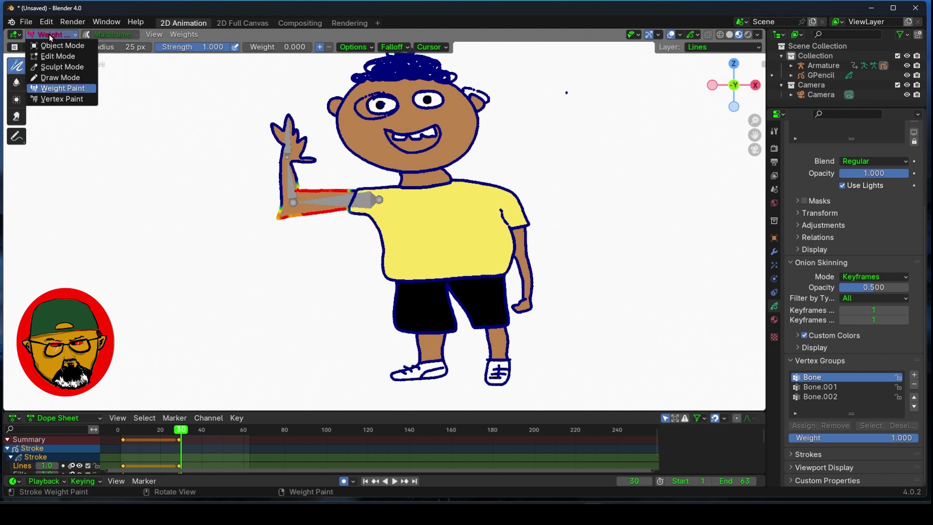
{"action": "left_click", "coordinate": [57, 45]}
Step: In Pose Mode, rotate the armature's arm bone slightly to check the deformation
{"action": "left_click", "coordinate": [324, 202]}
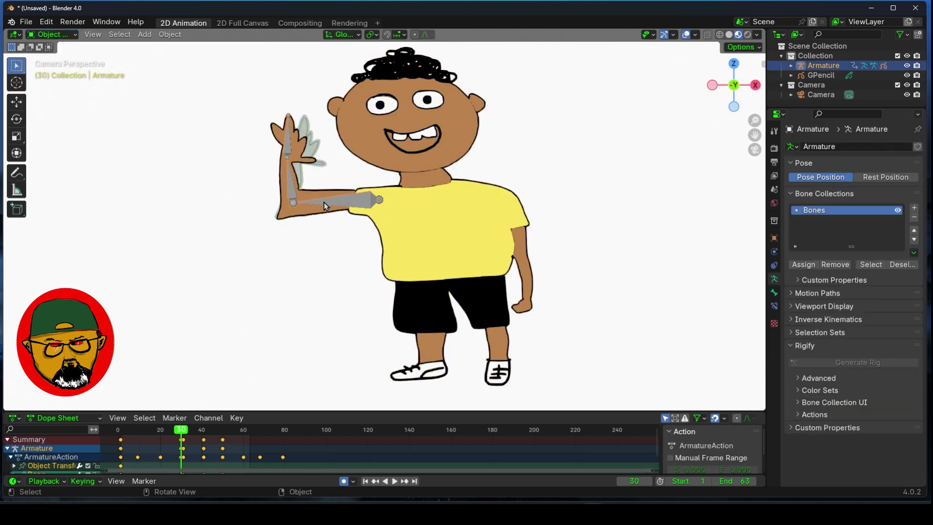
{"action": "left_click", "coordinate": [52, 35]}
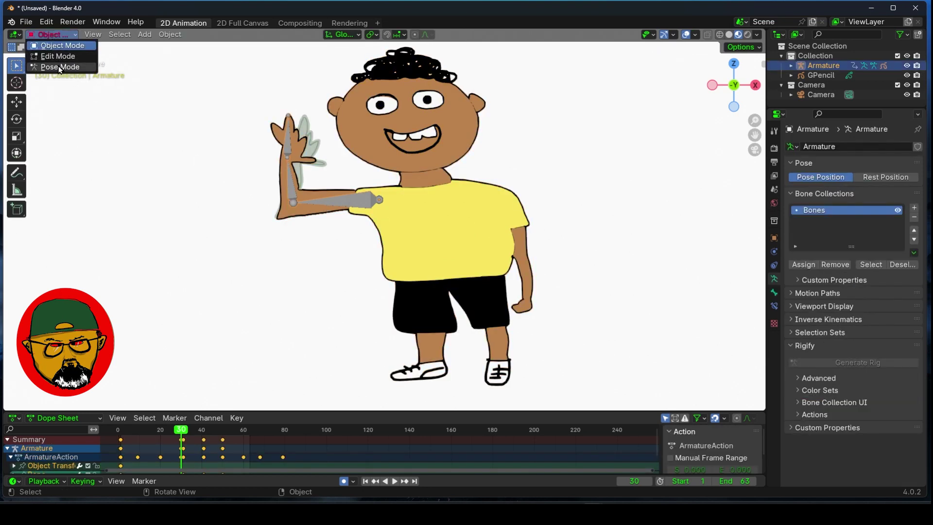
{"action": "left_click", "coordinate": [59, 67]}
{"action": "mouse_move", "coordinate": [345, 239]}
{"action": "left_mouse_down"}
{"action": "mouse_move", "coordinate": [348, 246]}
{"action": "mouse_move", "coordinate": [350, 233]}
{"action": "left_mouse_up"}
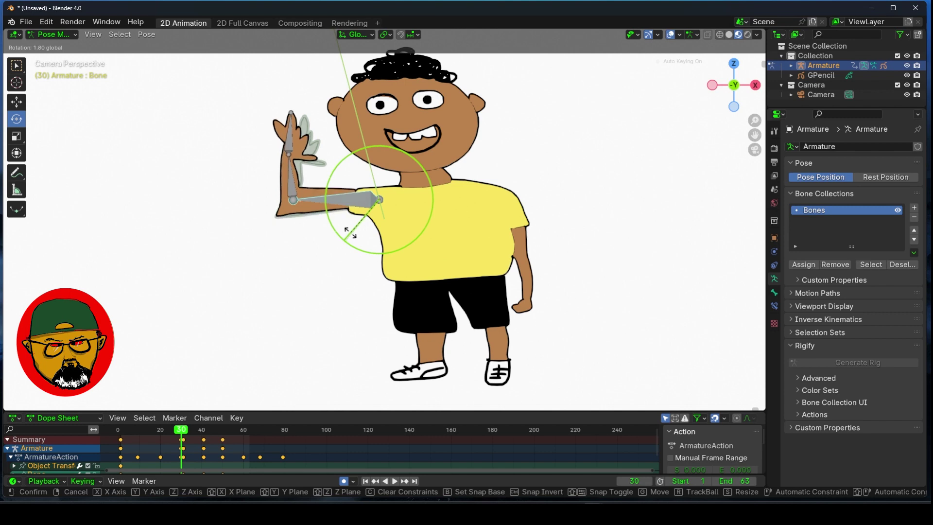
{"action": "left_click", "coordinate": [350, 233]}
Step: Weight-paint full Bone weight up the upper-arm outline to the shoulder
{"action": "left_click", "coordinate": [57, 36]}
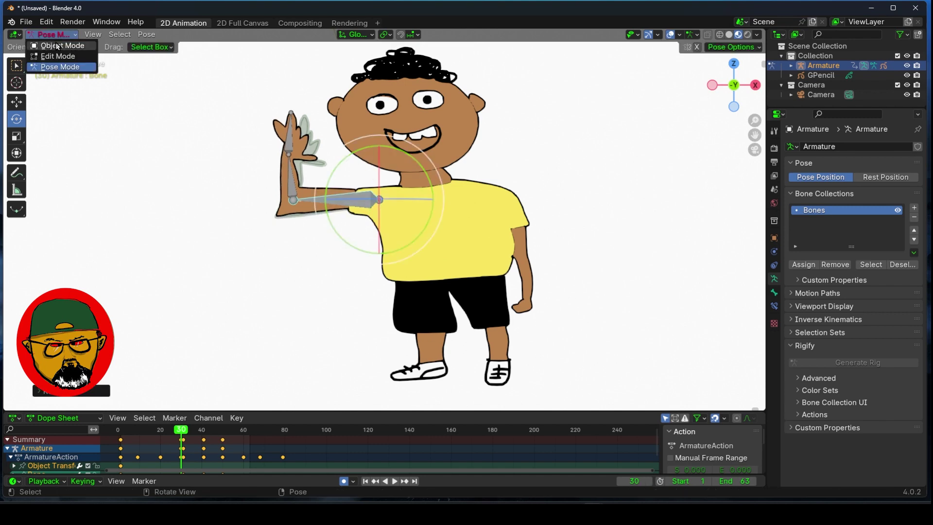
{"action": "left_click", "coordinate": [57, 43]}
{"action": "key", "text": "ctrl+Tab"}
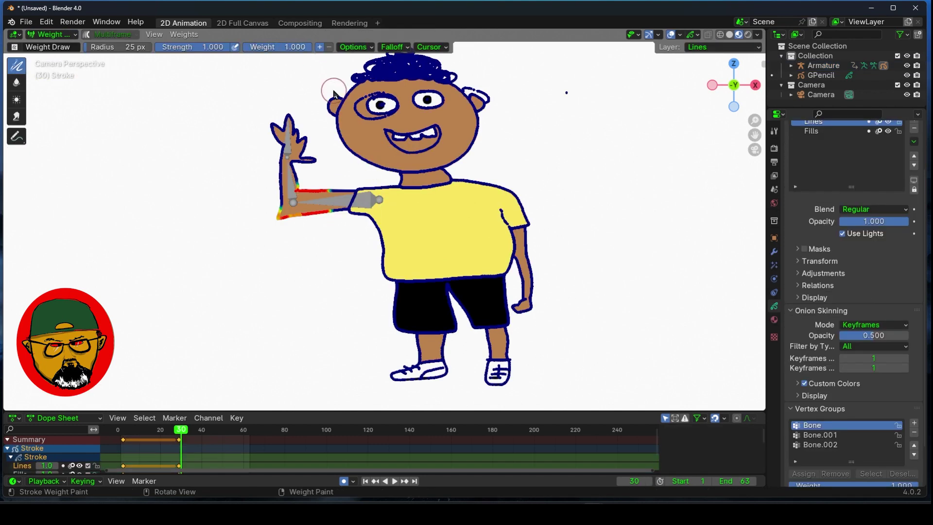
{"action": "mouse_move", "coordinate": [335, 189]}
{"action": "left_mouse_down"}
{"action": "mouse_move", "coordinate": [355, 196]}
{"action": "mouse_move", "coordinate": [340, 208]}
{"action": "mouse_move", "coordinate": [356, 216]}
{"action": "left_mouse_up"}
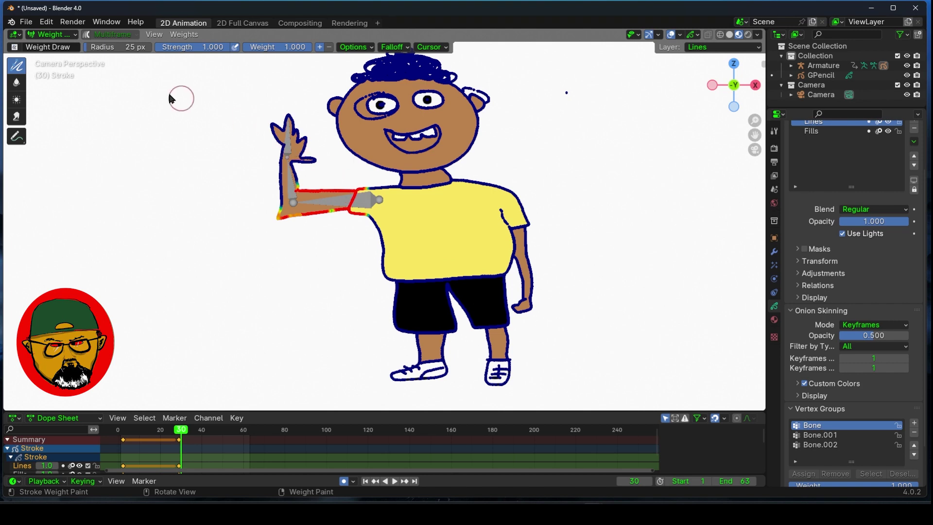
{"action": "left_click", "coordinate": [51, 34]}
Step: Put the armature in Pose Mode and tilt the upper-arm bone about 6 degrees
{"action": "left_click", "coordinate": [44, 44]}
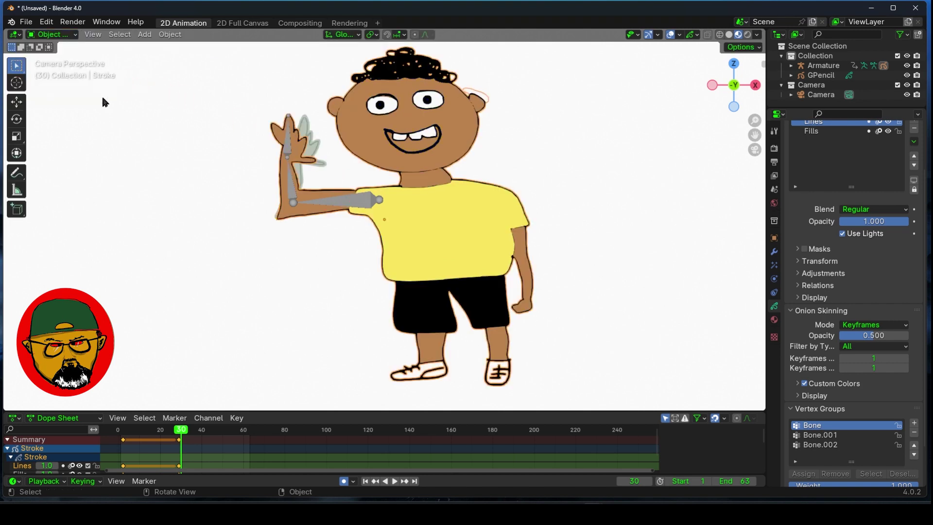
{"action": "left_click", "coordinate": [335, 211]}
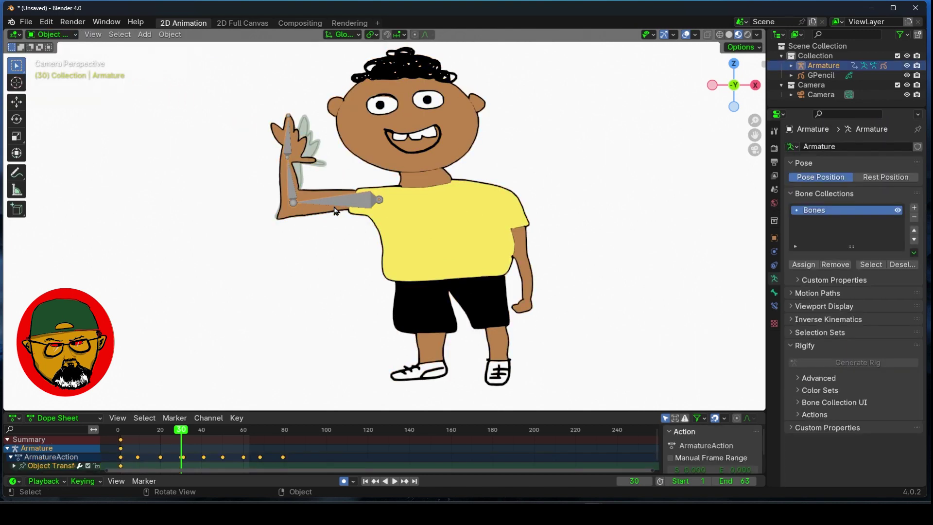
{"action": "left_click", "coordinate": [51, 34]}
{"action": "left_click", "coordinate": [68, 70]}
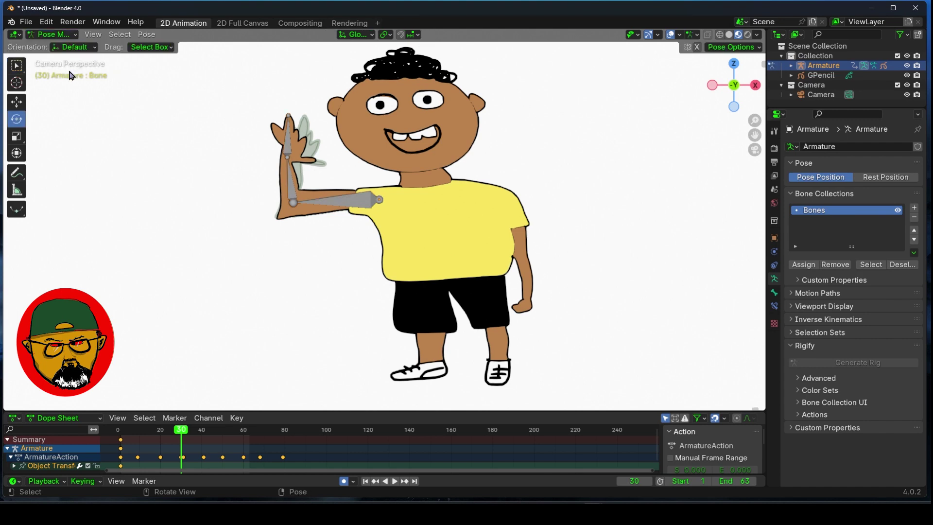
{"action": "left_click", "coordinate": [343, 208]}
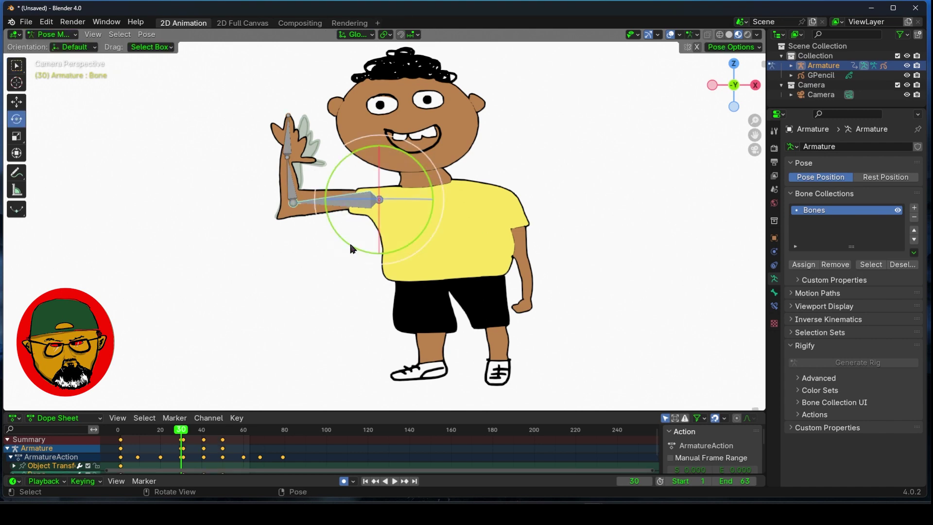
{"action": "left_click_drag", "start_coordinate": [352, 248], "coordinate": [313, 214]}
Step: Bend forearm Bone.001 and hand Bone.002 a few degrees, then deselect the hand
{"action": "left_click", "coordinate": [295, 187]}
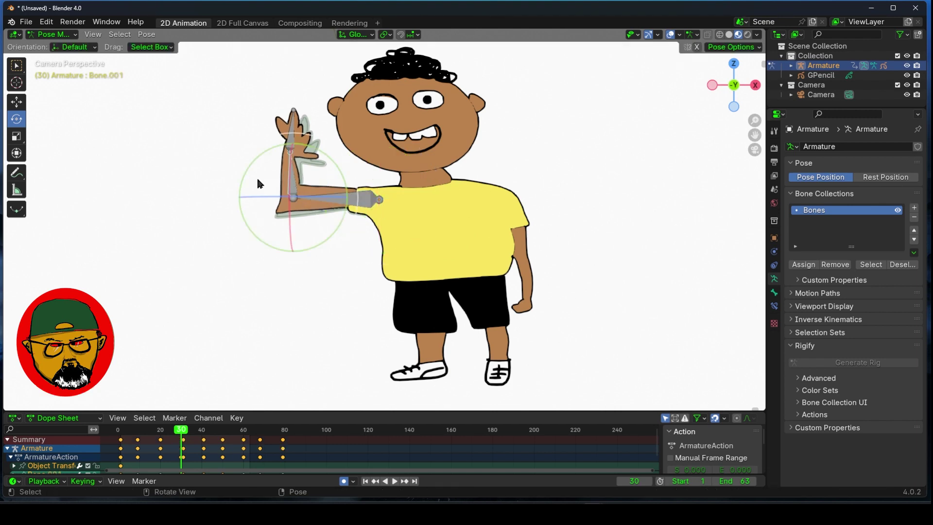
{"action": "left_click_drag", "start_coordinate": [243, 167], "coordinate": [260, 175]}
{"action": "left_click", "coordinate": [295, 142]}
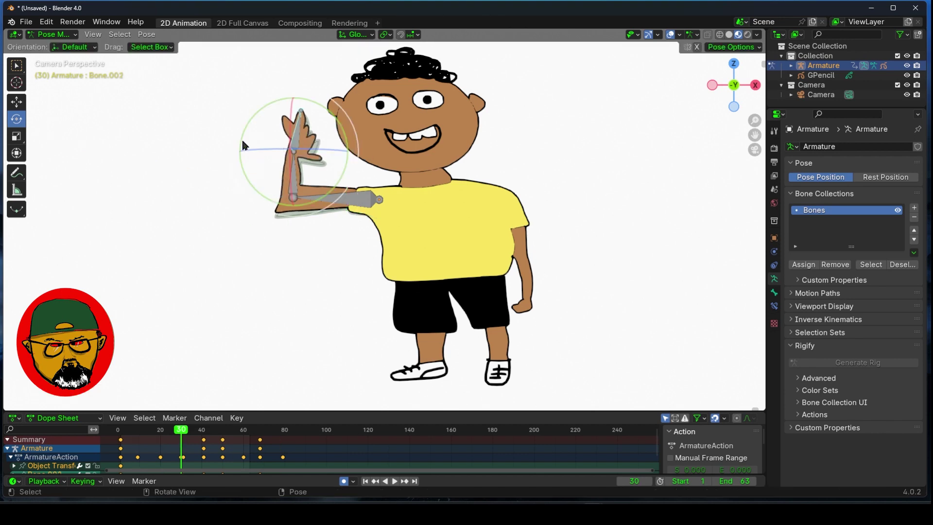
{"action": "mouse_move", "coordinate": [239, 135]}
{"action": "left_mouse_down"}
{"action": "mouse_move", "coordinate": [259, 141]}
{"action": "mouse_move", "coordinate": [249, 158]}
{"action": "mouse_move", "coordinate": [246, 145]}
{"action": "left_mouse_up"}
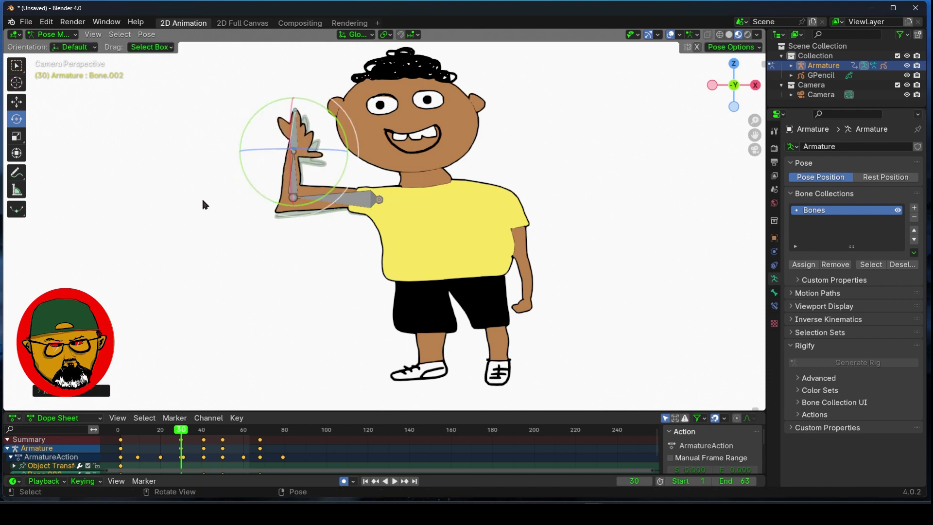
{"action": "left_click", "coordinate": [202, 201]}
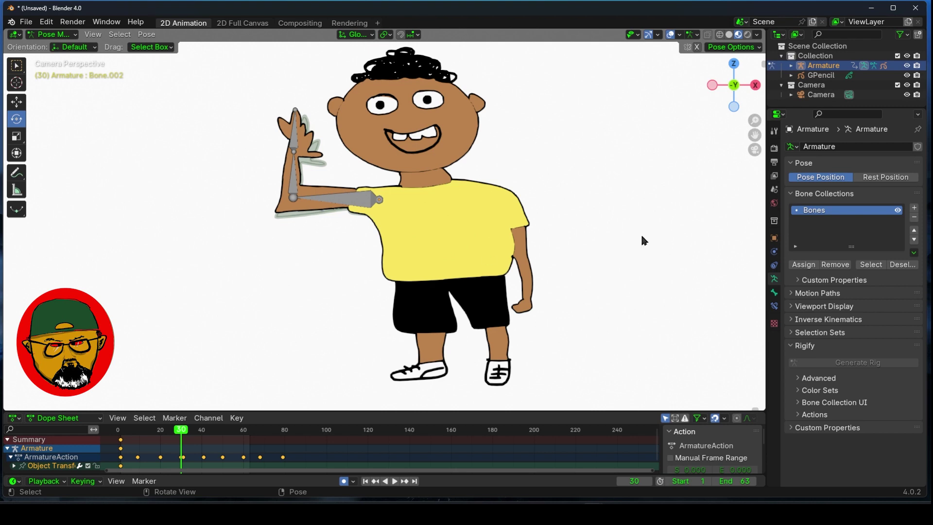
Step: Hide the armature in the Outliner and scrub the timeline to frame 49
{"action": "left_click", "coordinate": [907, 65]}
{"action": "left_click_drag", "start_coordinate": [181, 430], "coordinate": [221, 451]}
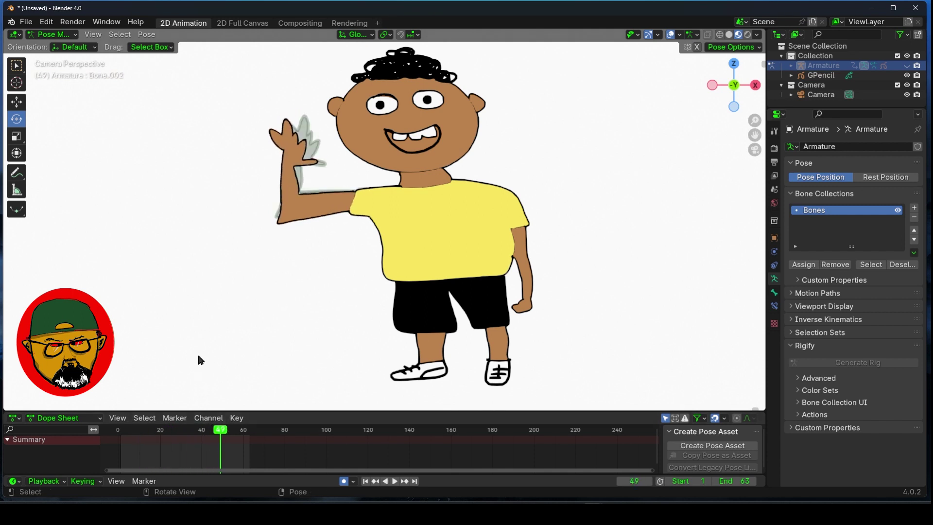